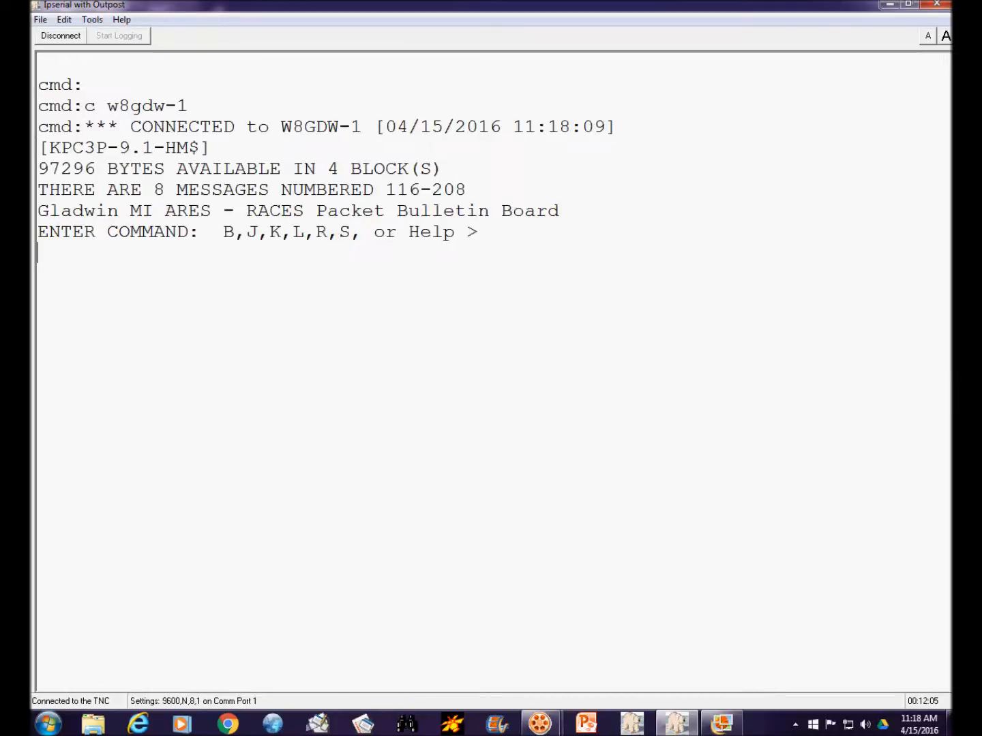
text(l)
key(Return)
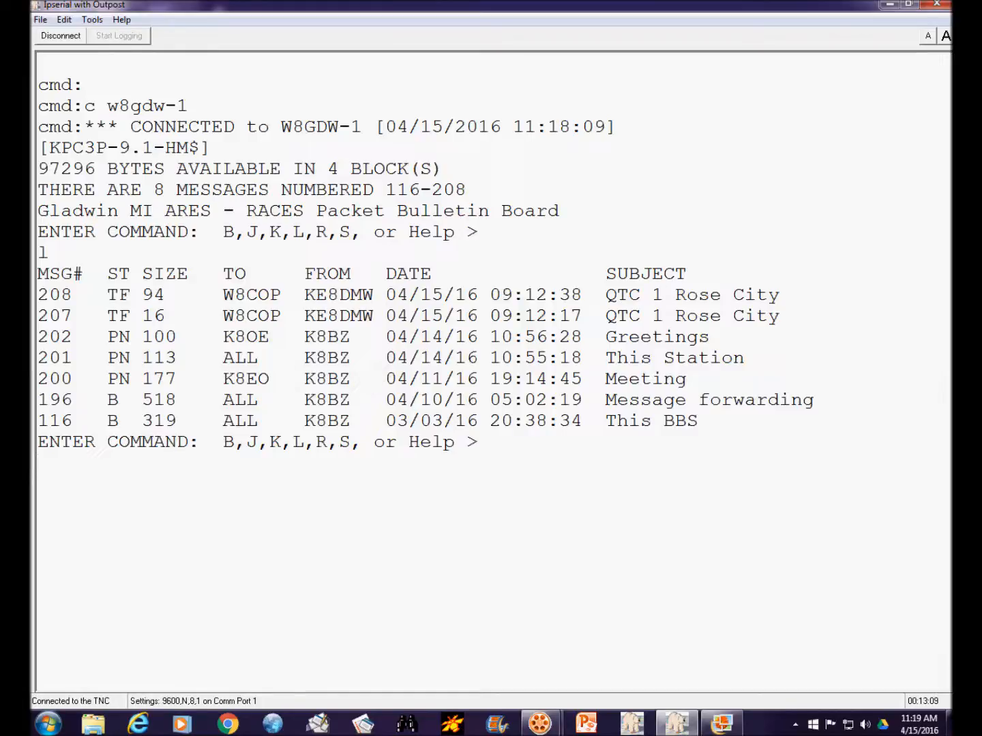
text(e 202 >k8eo)
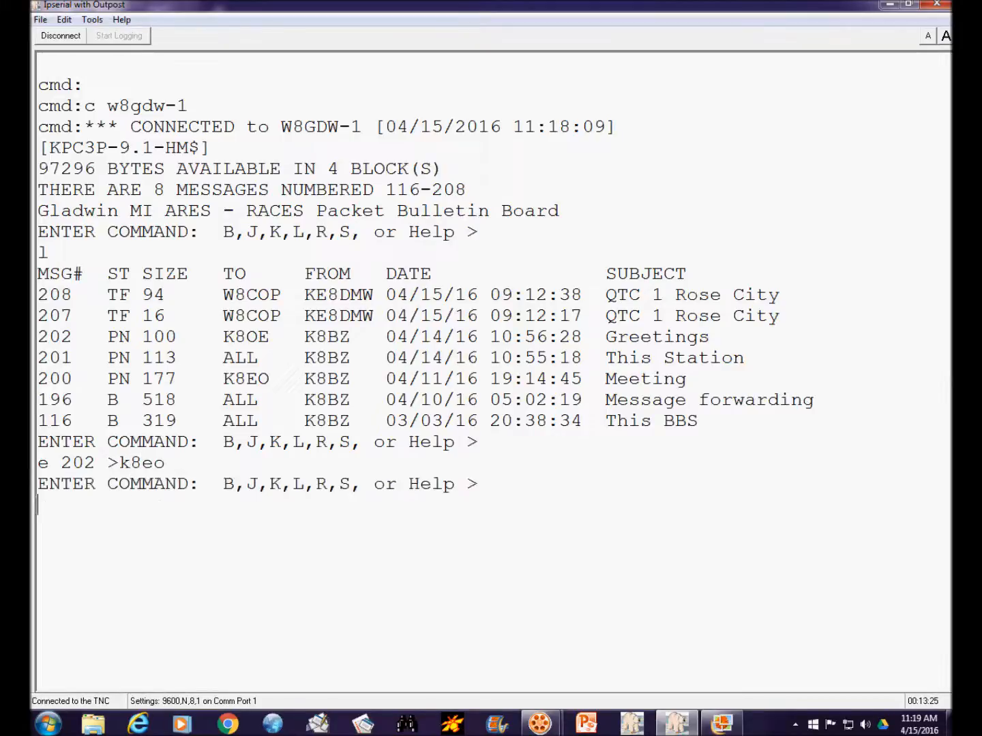
text(l)
key(Return)
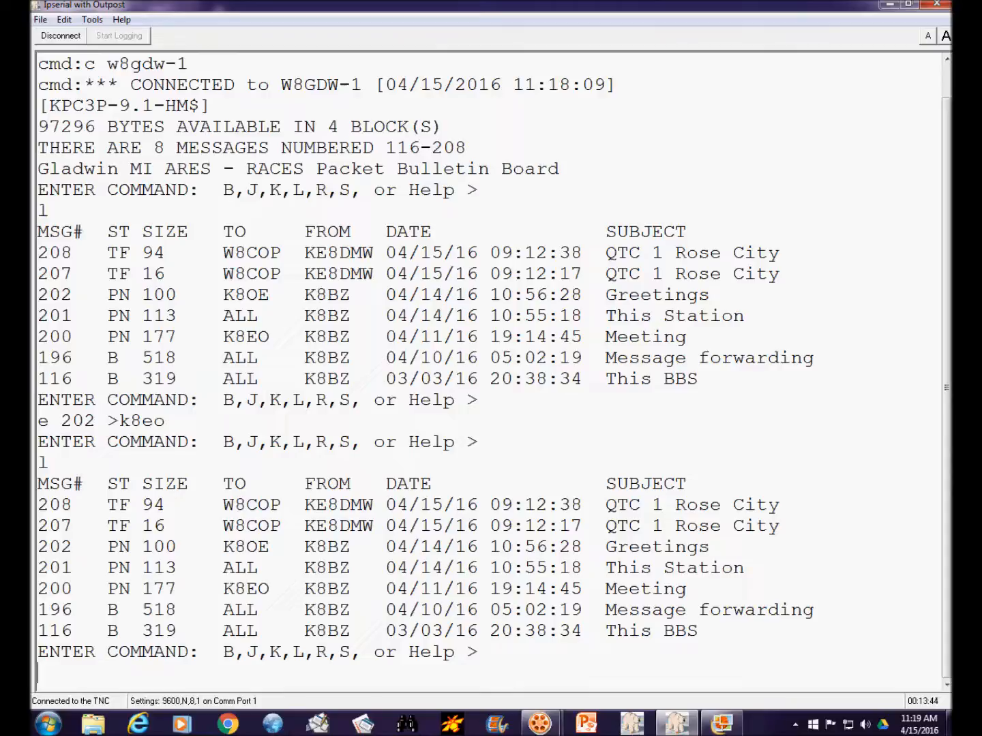
- Sign off from the bulletin board and reconnect to w8gdw-1
text(b)
key(Return)
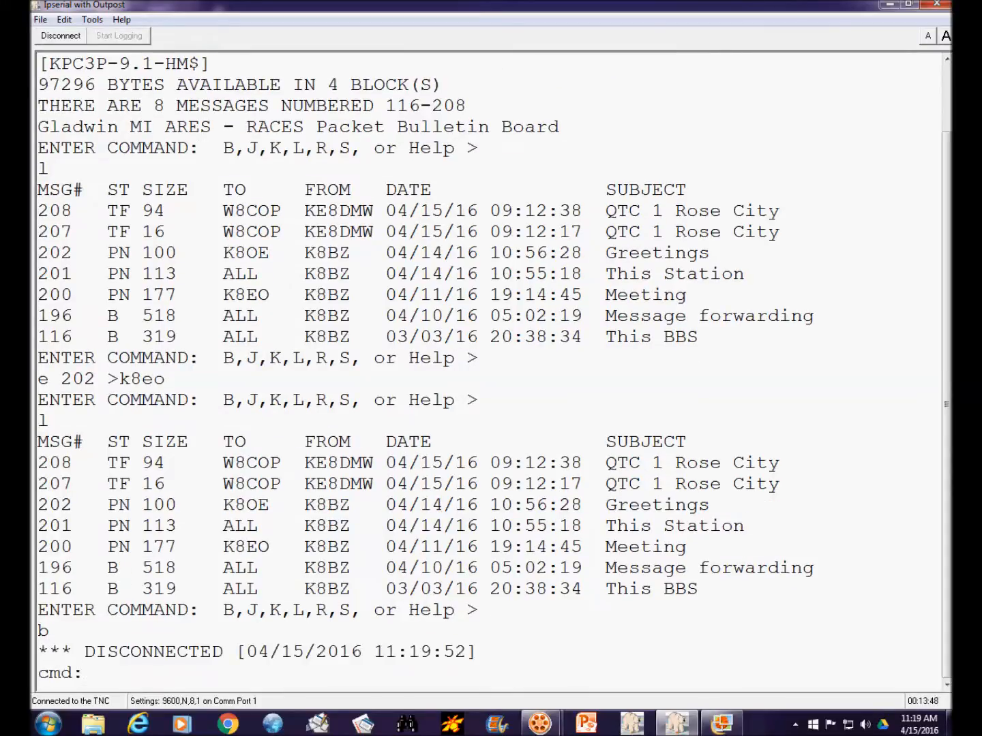
text(c w8gdw-1)
key(Return)
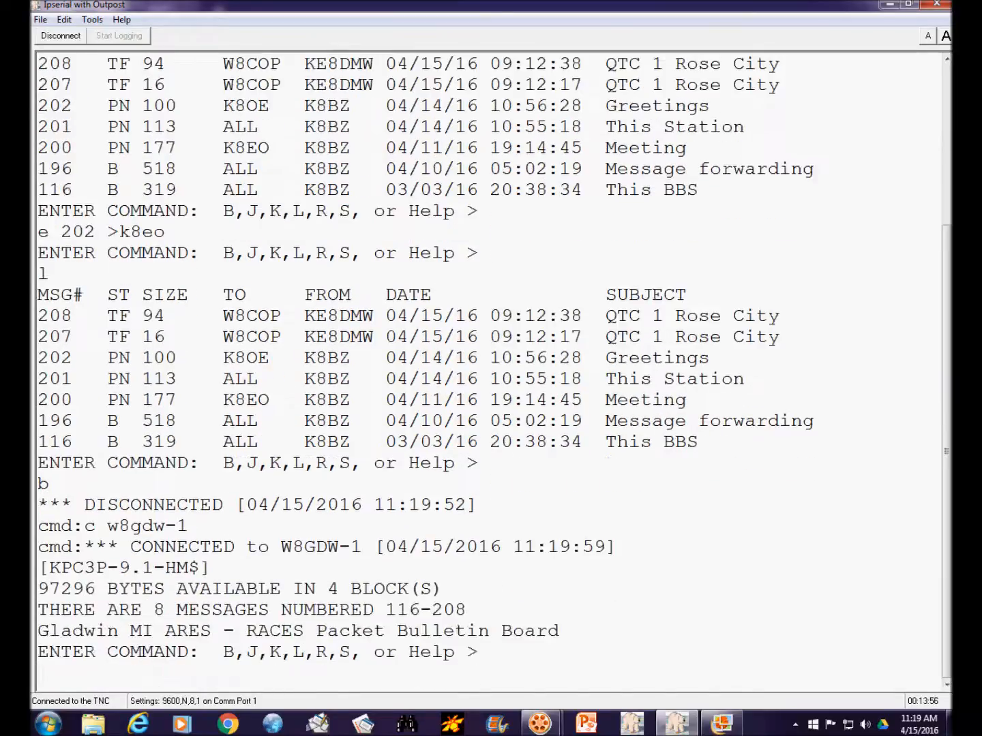
- Switch to sysop mode on the bulletin board and list its messages
text(sysop)
key(Return)
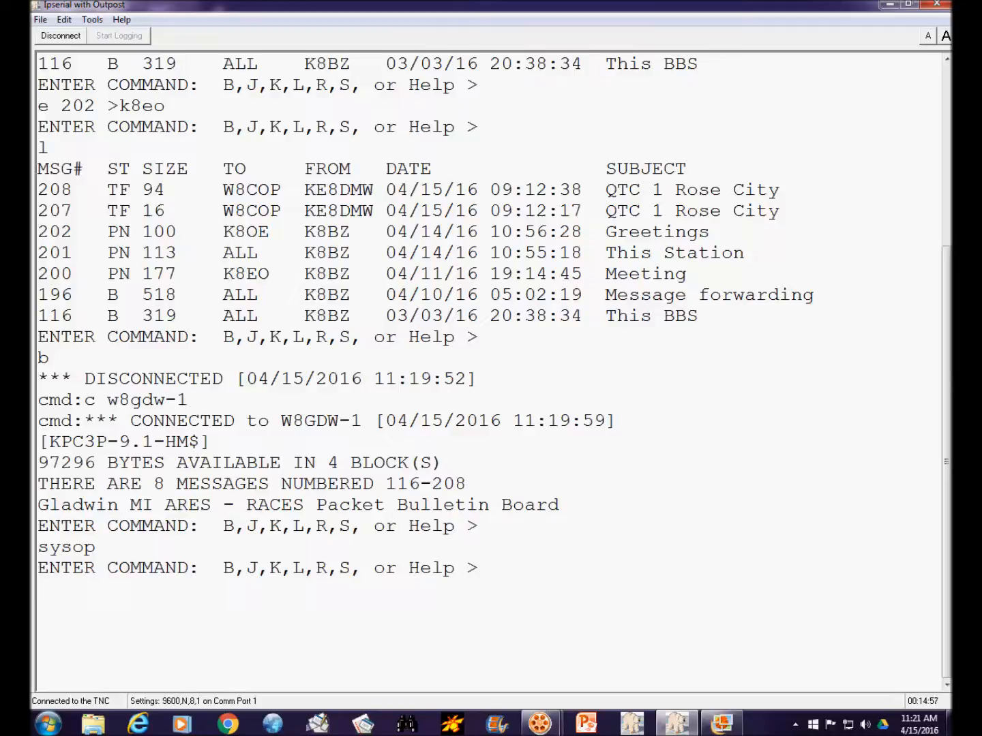
text(l)
key(Return)
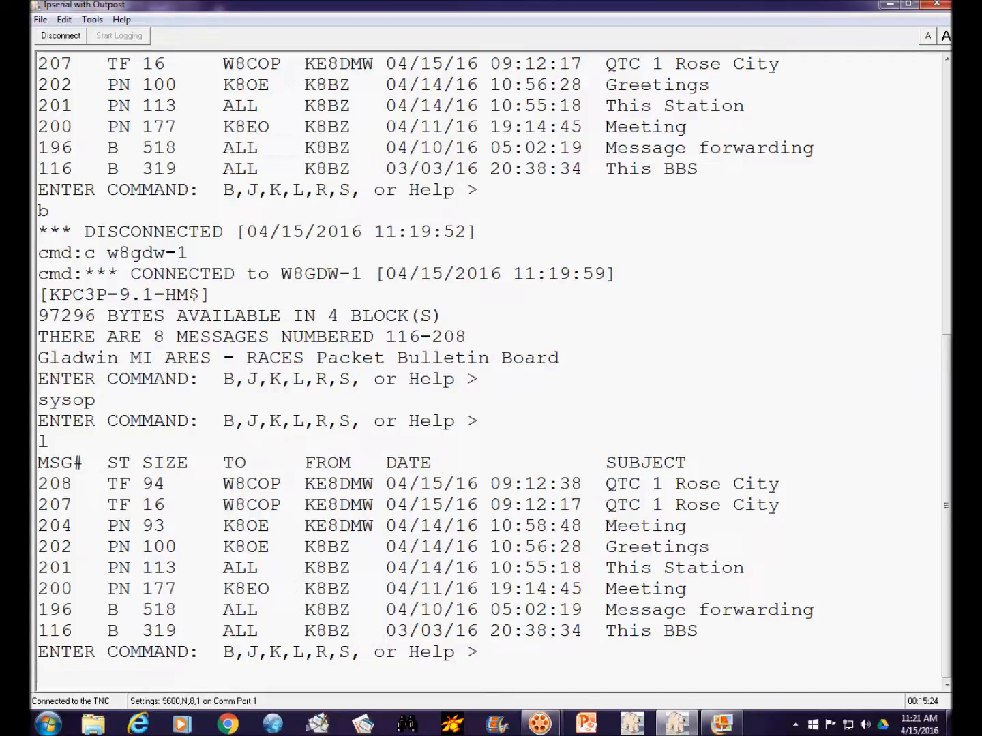
- Change message 201, addressed to ALL, to bulletin type B and list the messages again
double_click(240, 568)
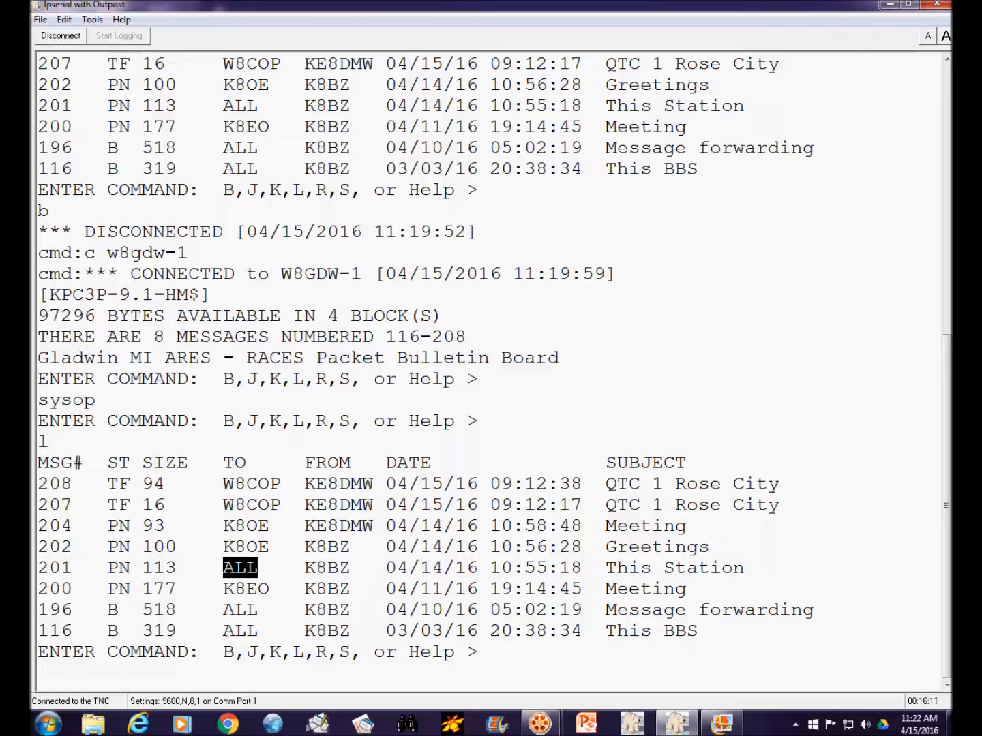
click(226, 567)
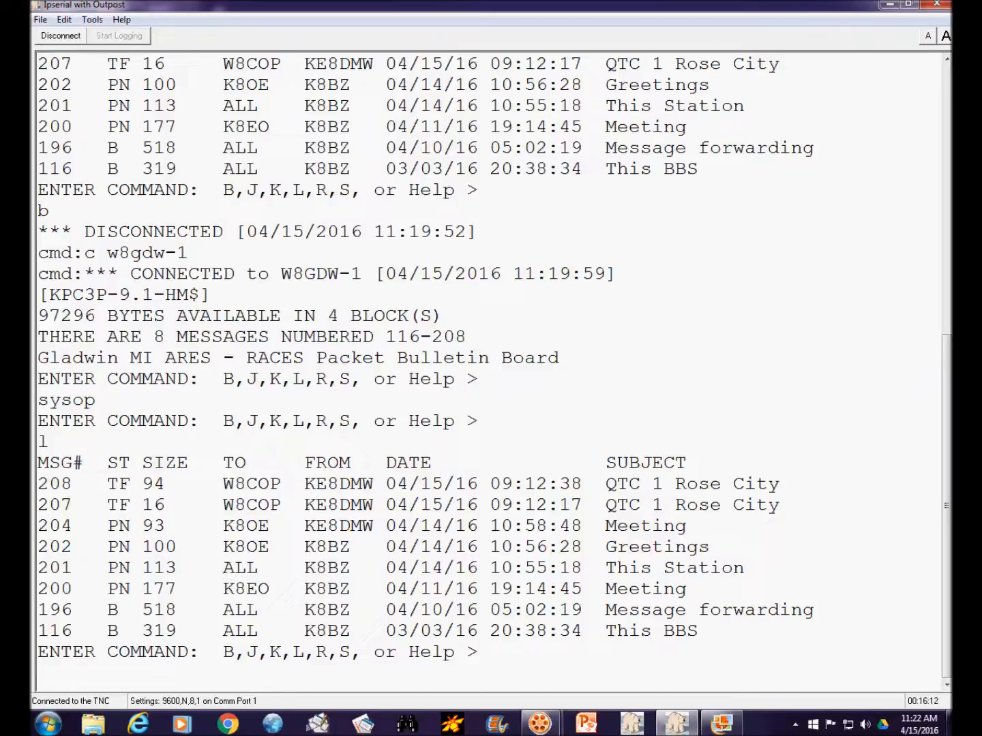
drag(224, 567, 259, 567)
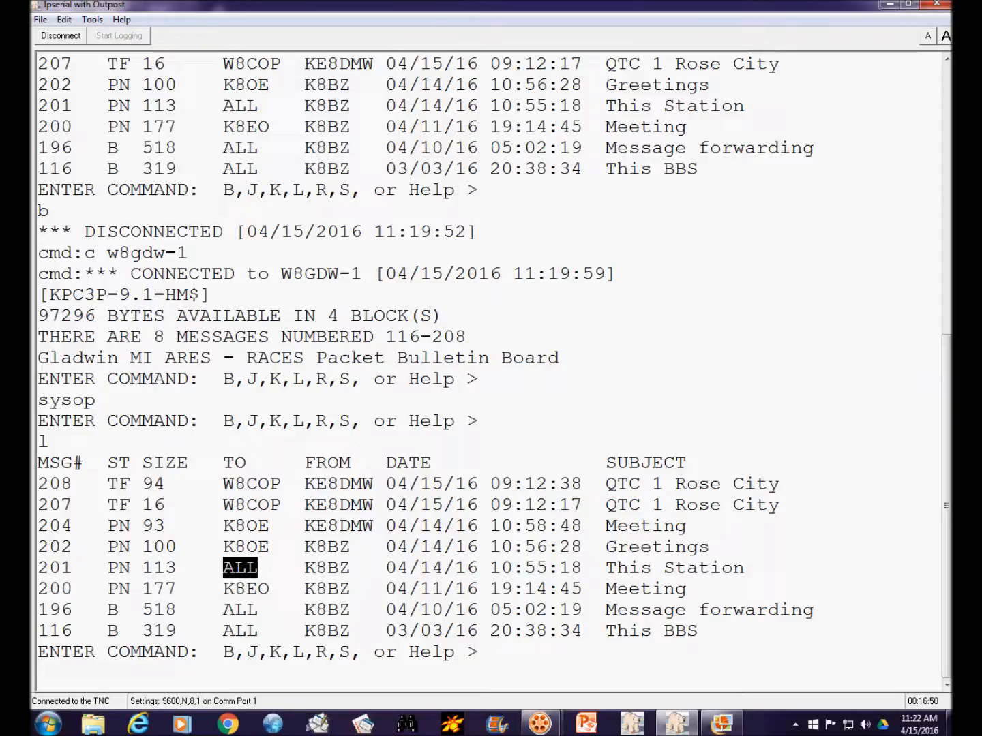
click(38, 673)
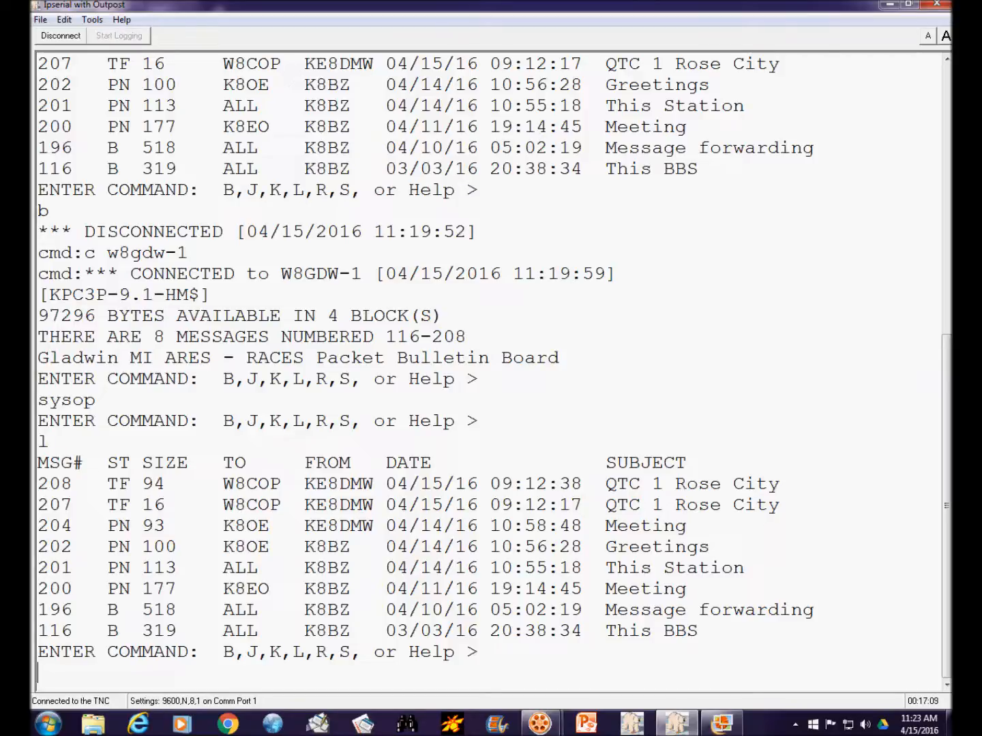
text(e 201 b)
key(Return)
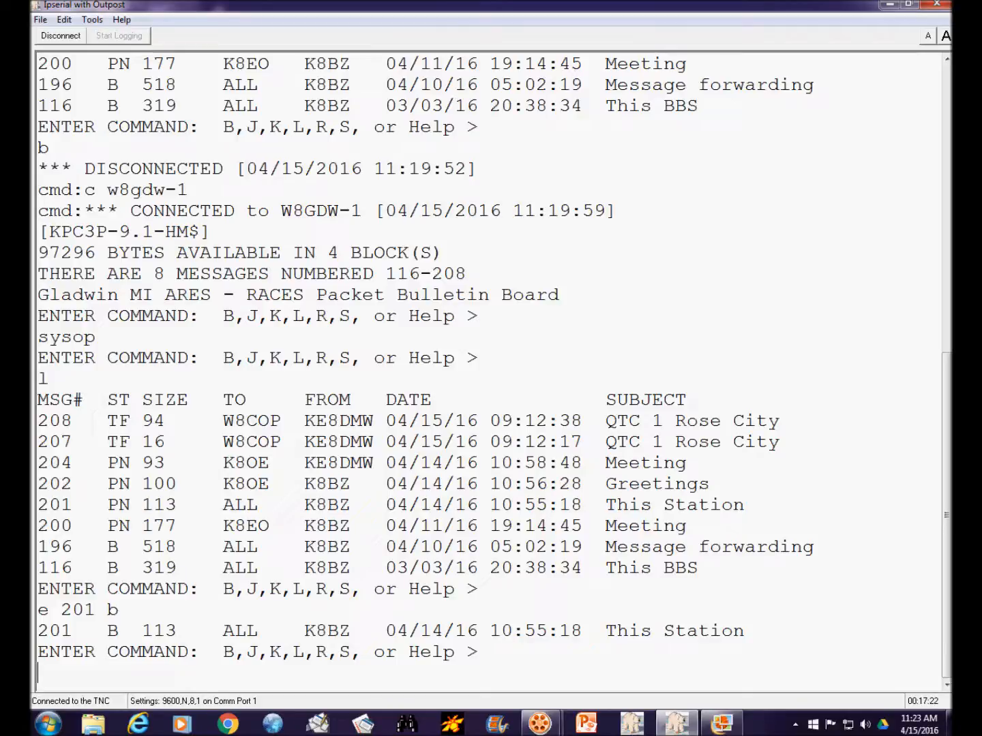
text(l)
key(Return)
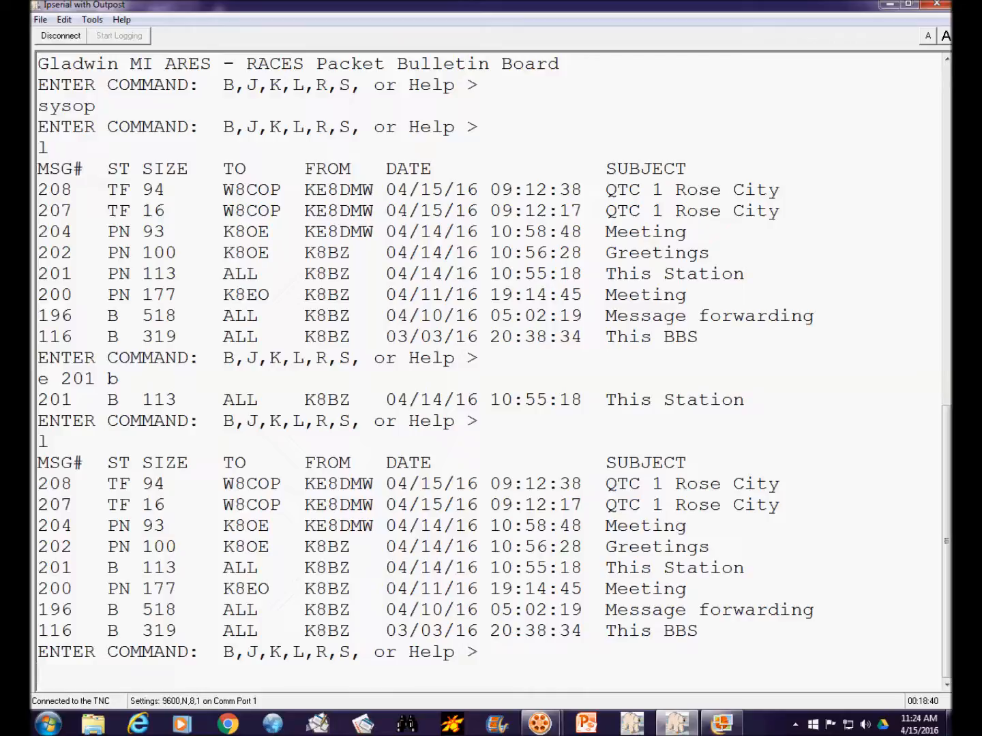
- Read message 207 and list the board's messages again
text(r 270)
key(BackSpace)
key(BackSpace)
text(07)
key(Return)
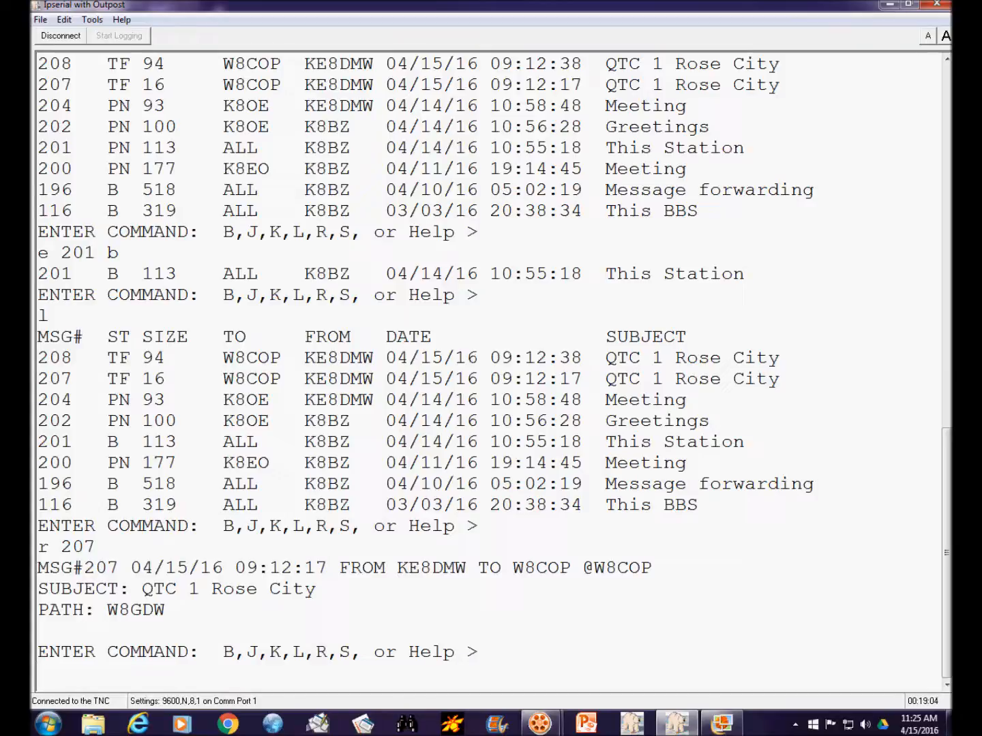
text(l)
key(Return)
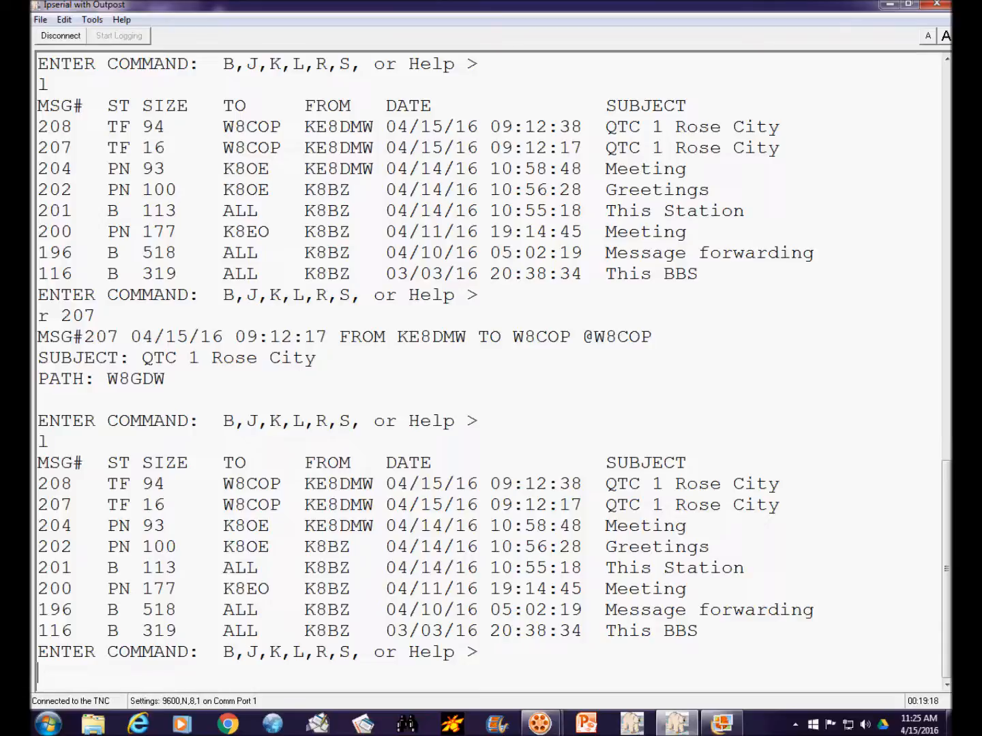
- Delete message 207 from the board and list the messages again
text(k 207)
key(Return)
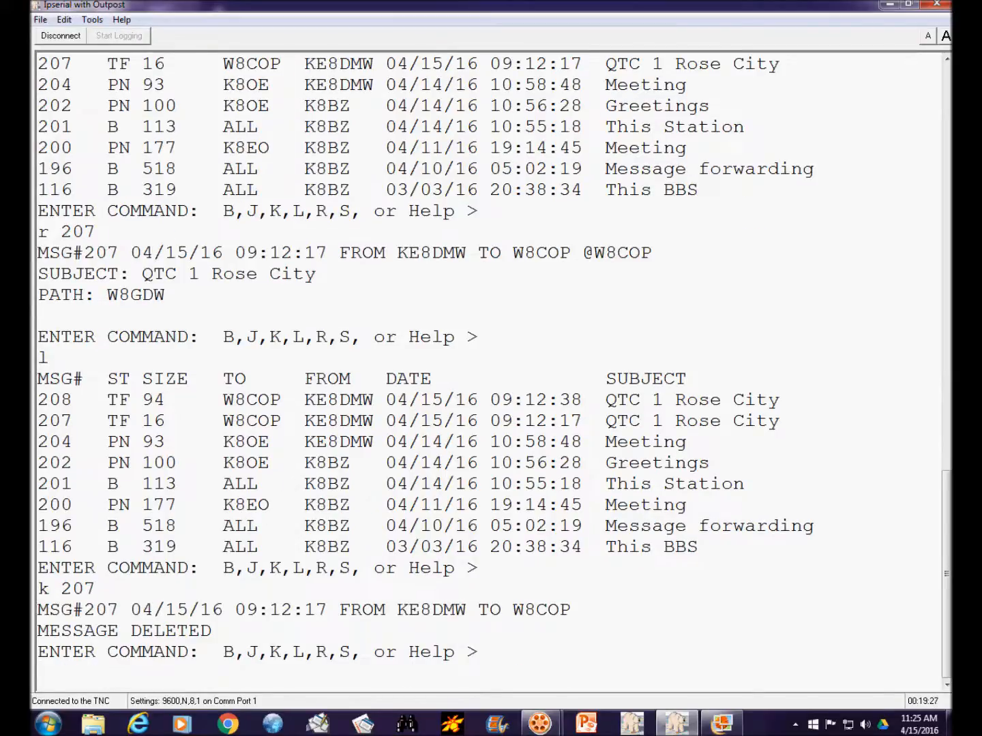
text(l)
key(Return)
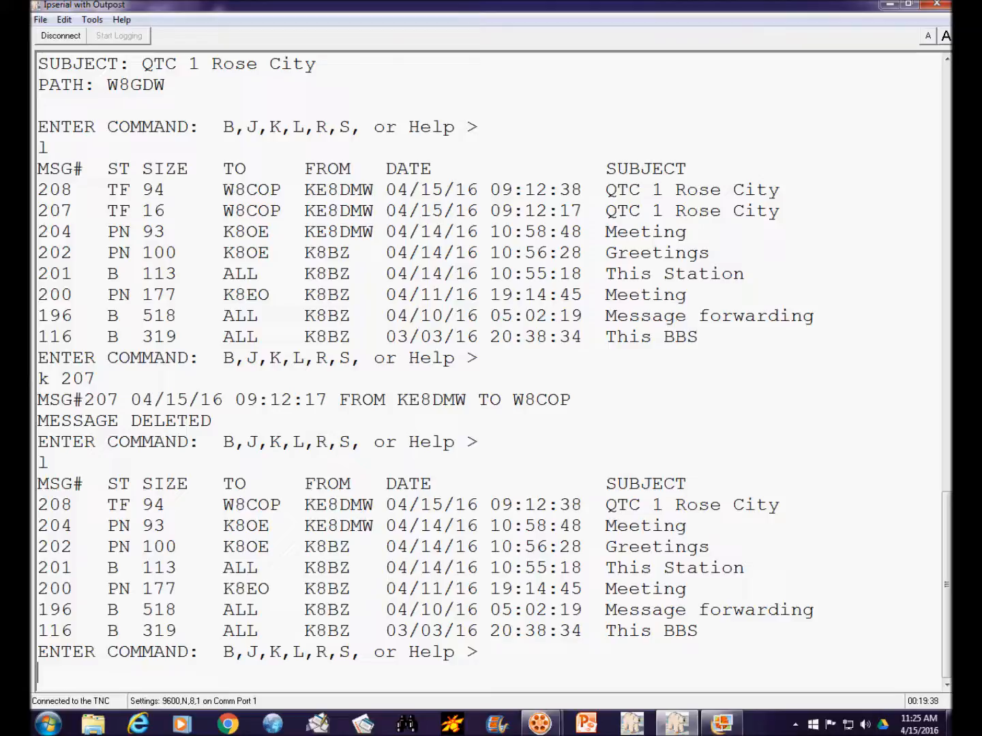
drag(223, 547, 280, 547)
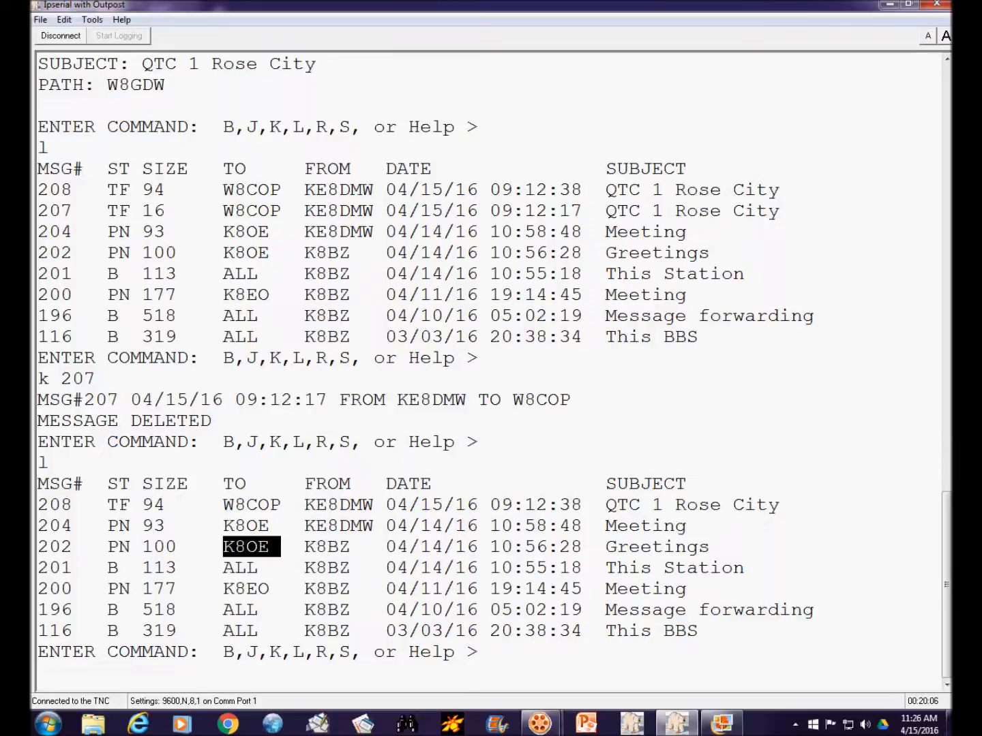
click(38, 673)
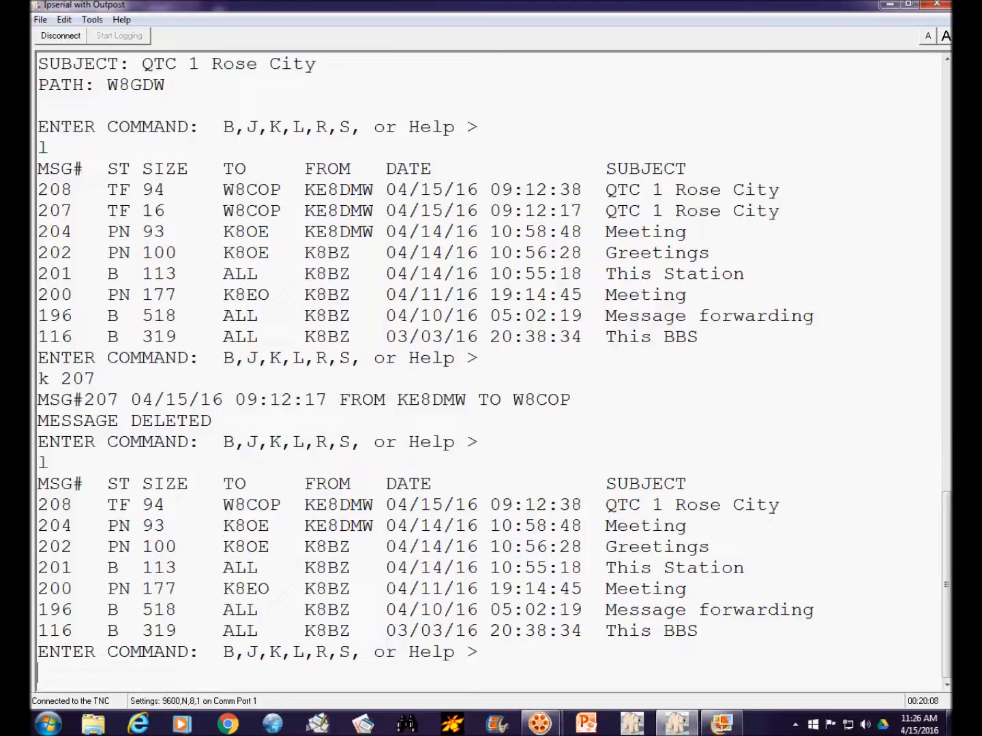
text(e 202 >k8eo)
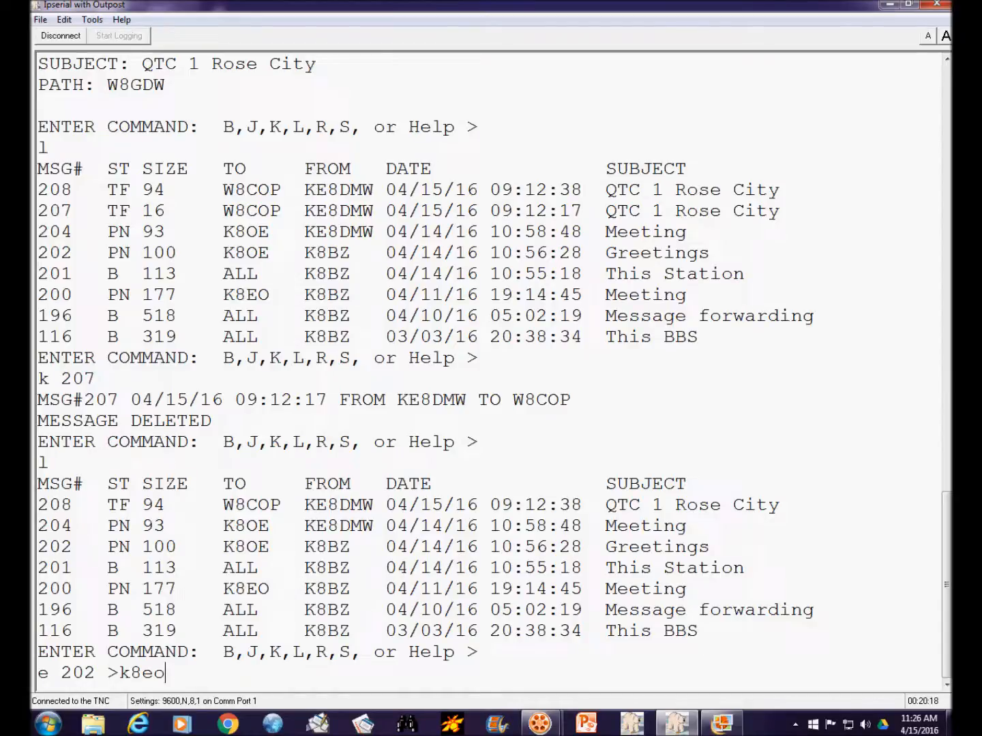
key(Return)
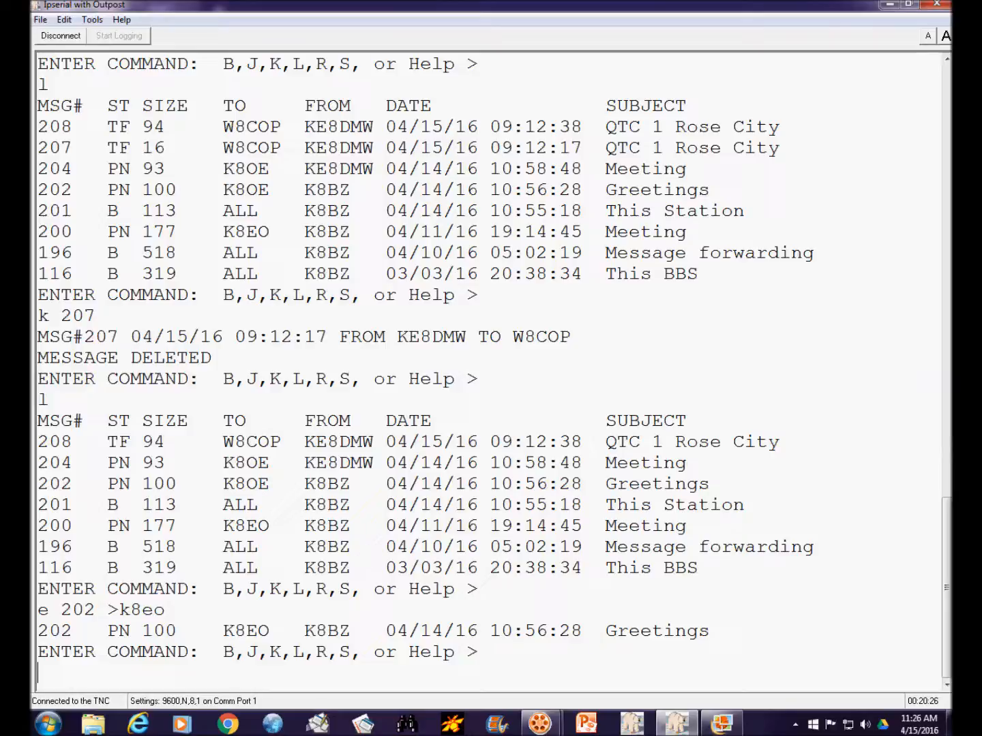
- Readdress message 204 to K8EO and list the board's messages
text(e 204 >k8eo)
key(Return)
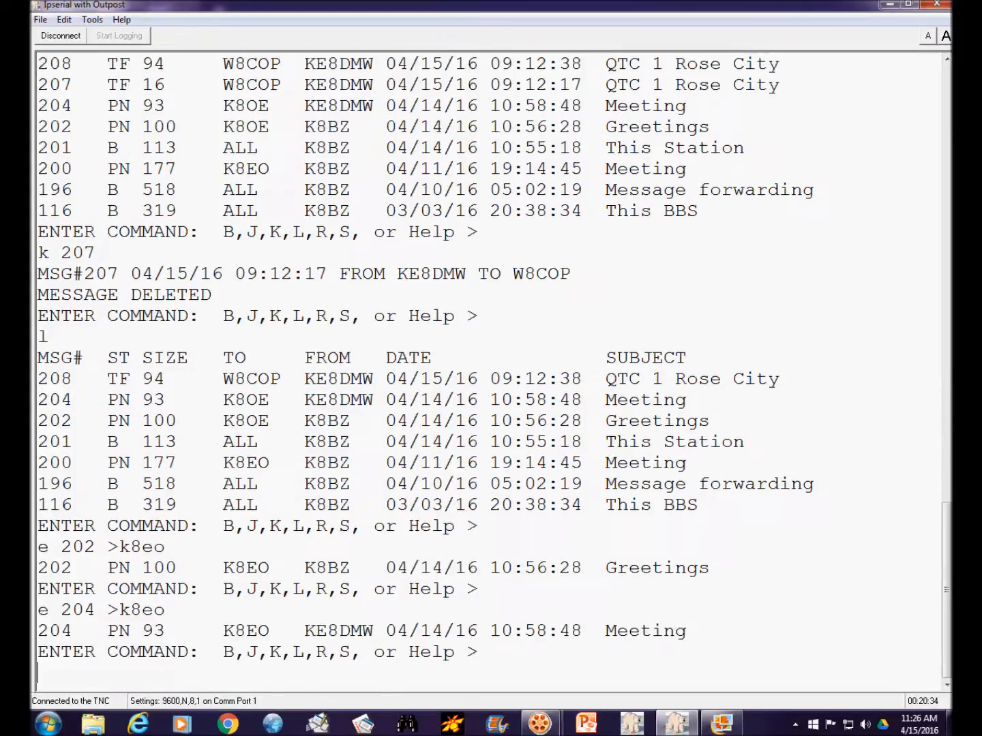
text(l)
key(Return)
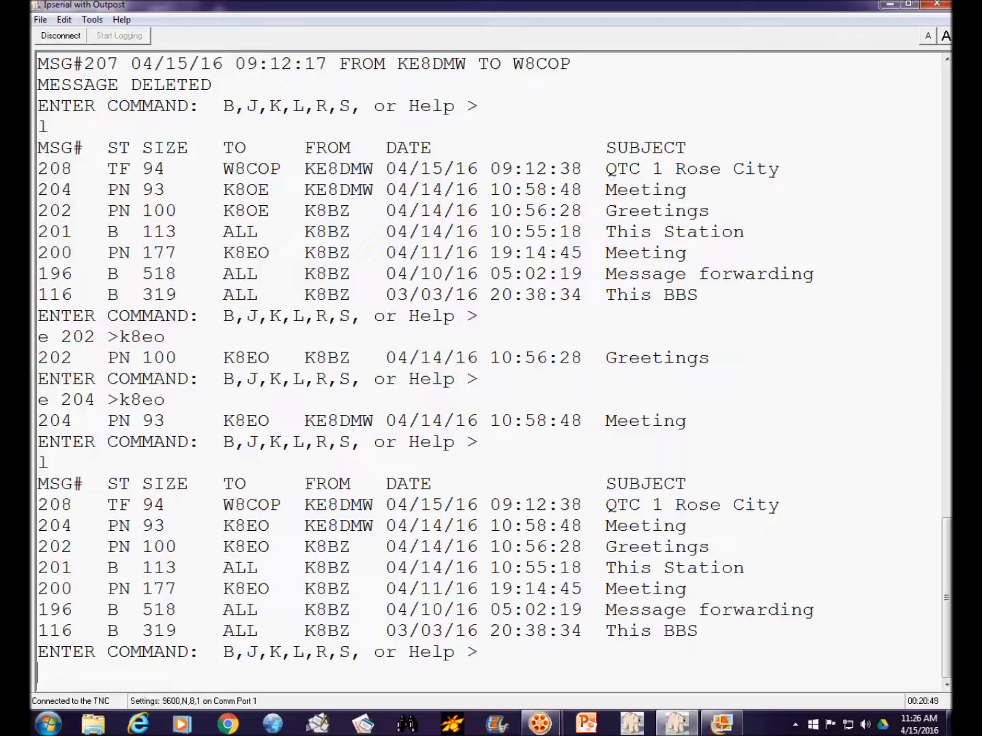
- Read message 202 and replace the misspelled word "ngiht" with "night" in its text
text(r 202)
key(Return)
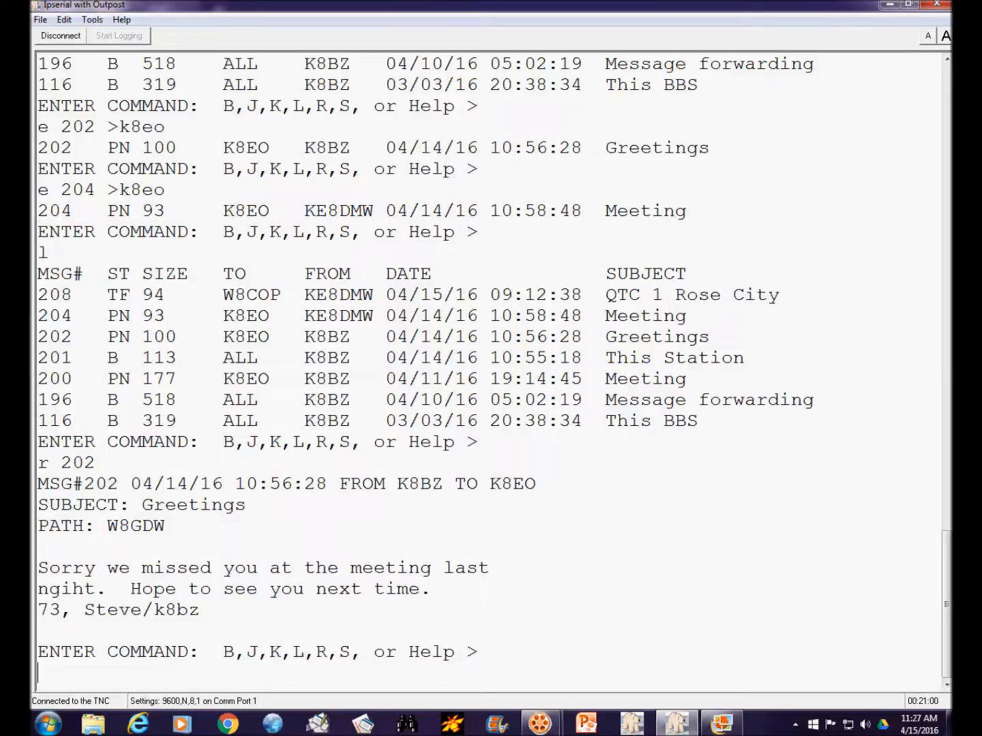
drag(39, 589, 106, 590)
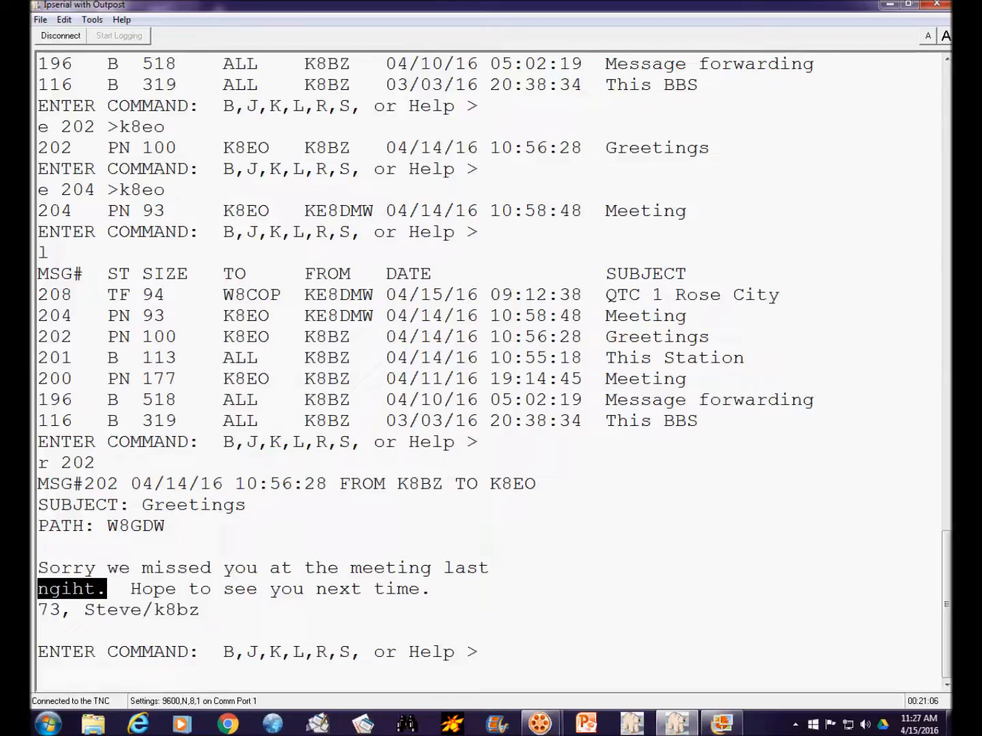
click(40, 673)
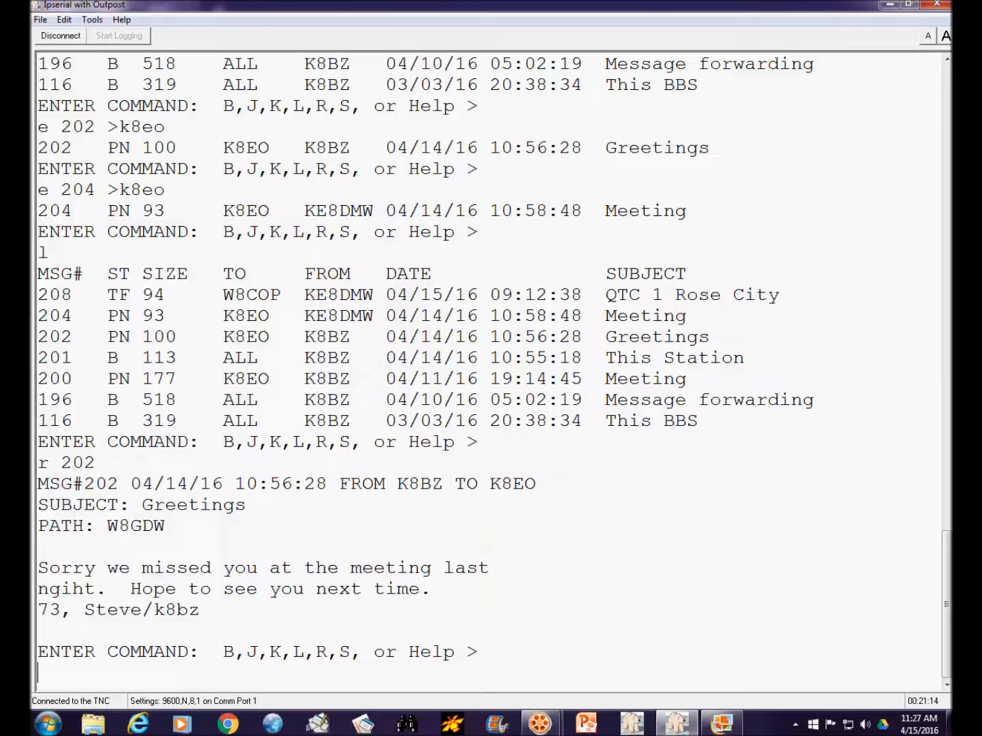
text(e 202 "ngiht" ")
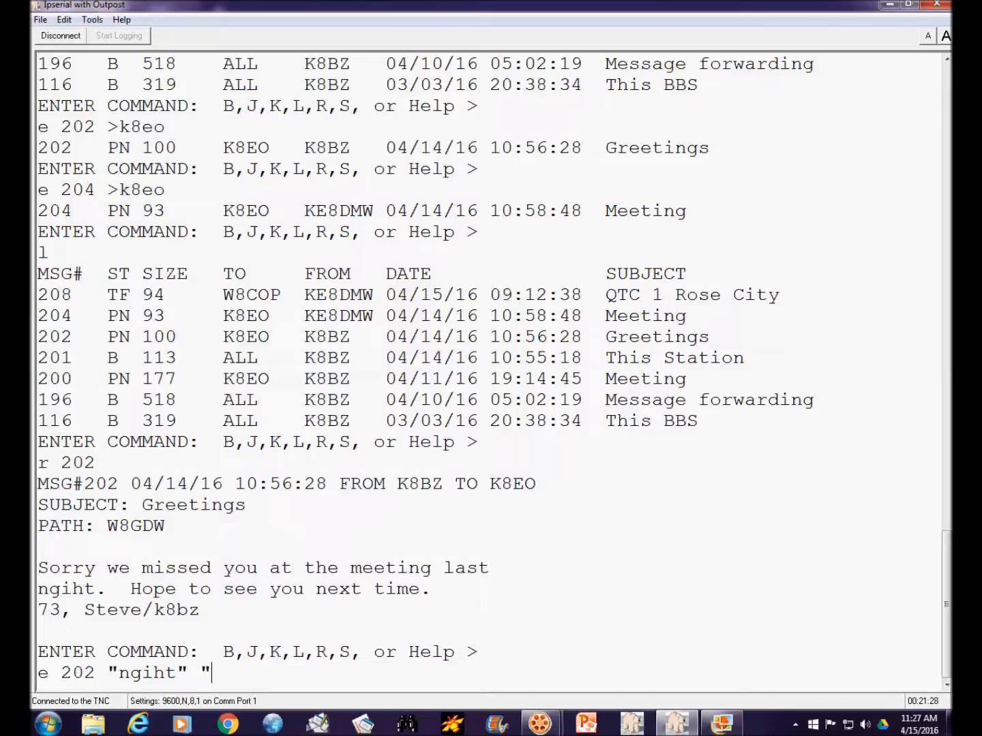
text(night")
key(Return)
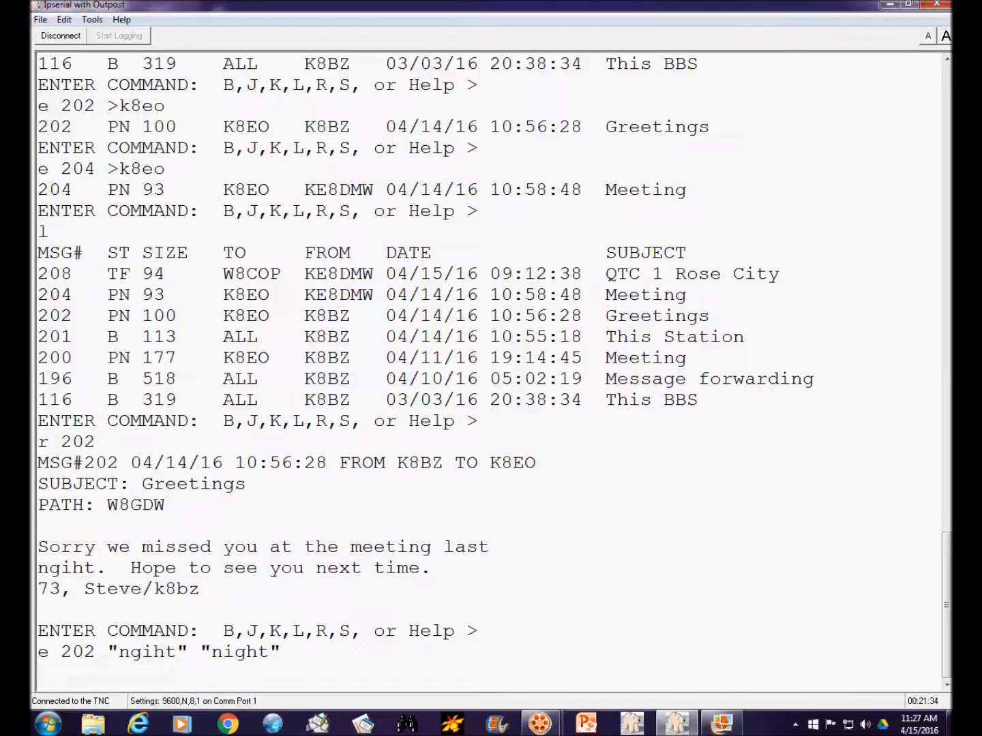
- Reread message 202 to check its text and list the board's messages
text(r 202)
key(Return)
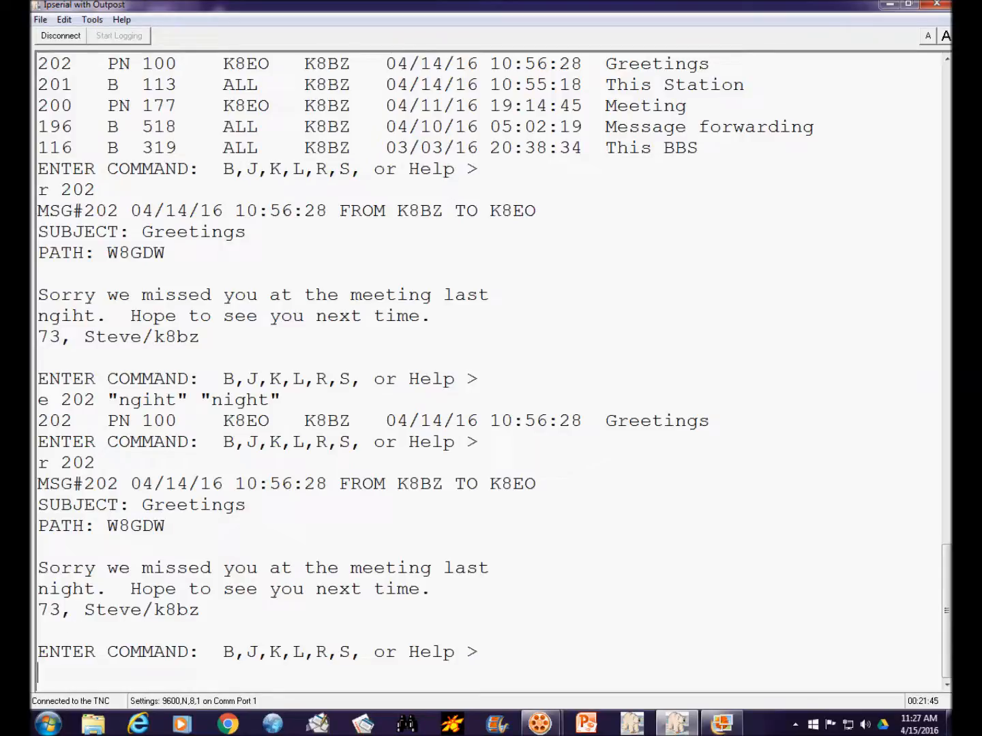
text(l)
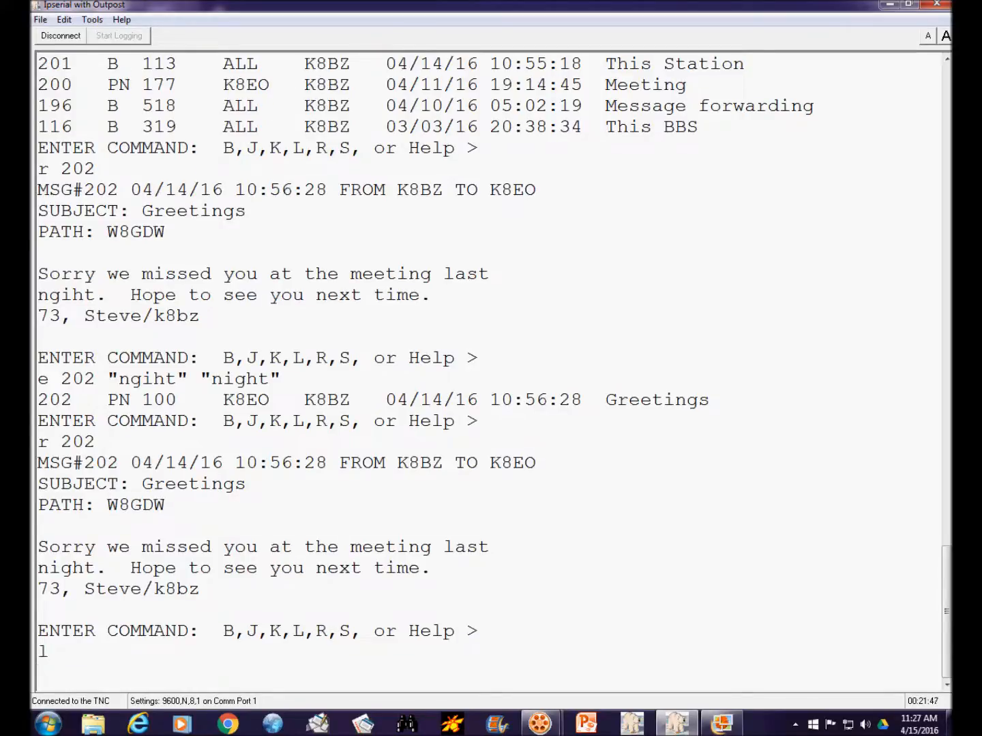
key(Return)
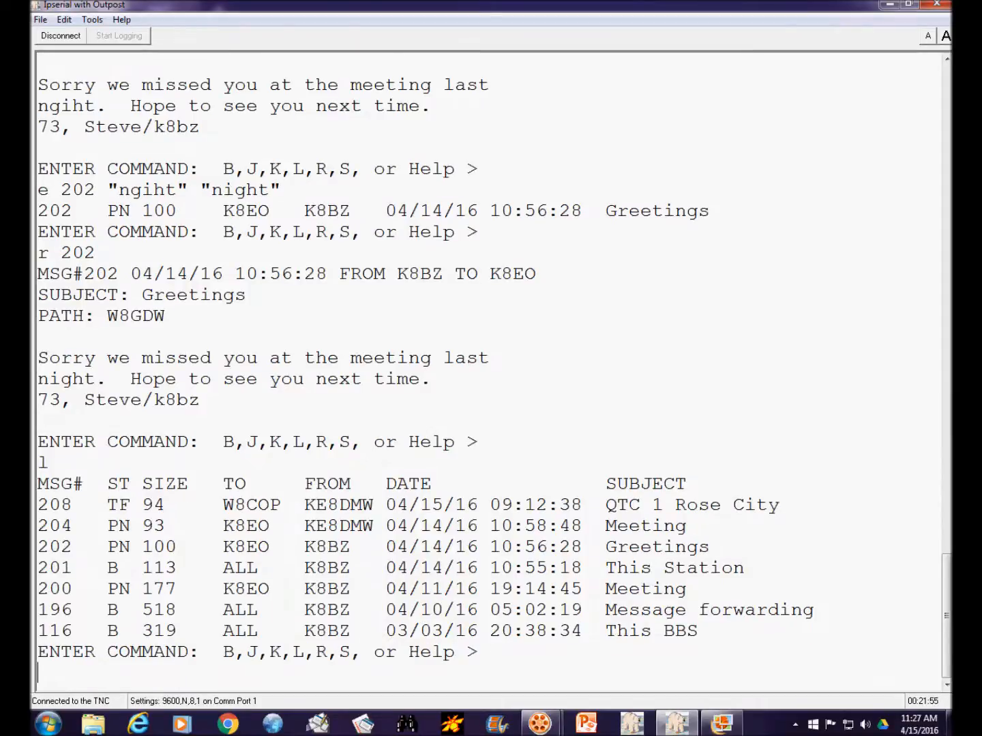
- Highlight the status flags of message 208 in the list and read the message
drag(108, 505, 151, 506)
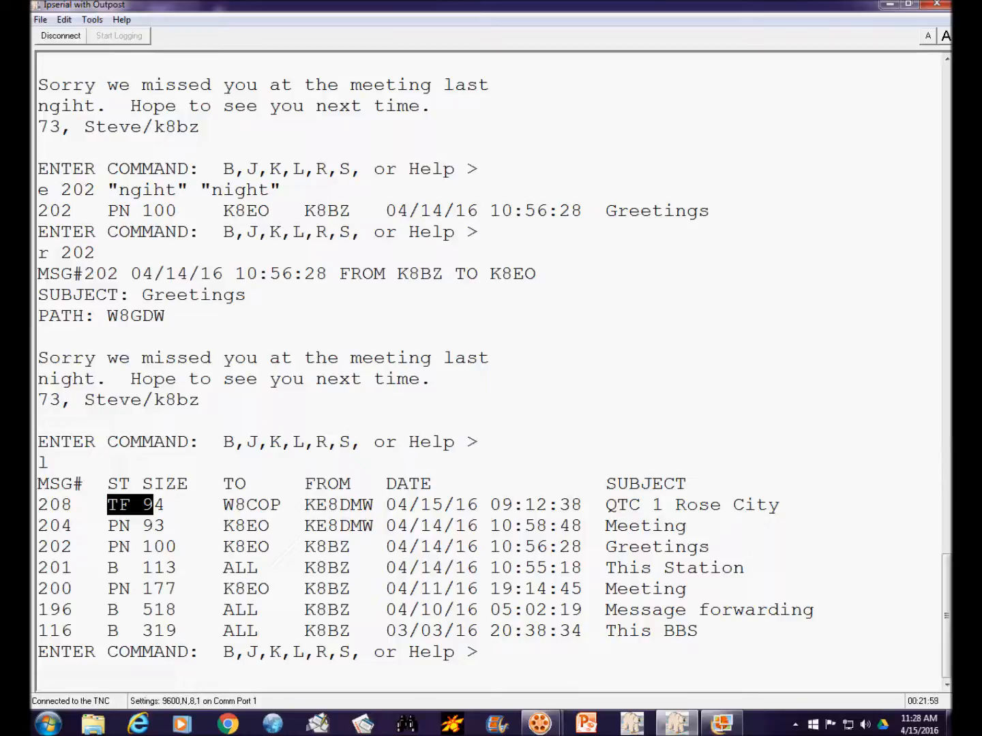
text(r 208)
key(Return)
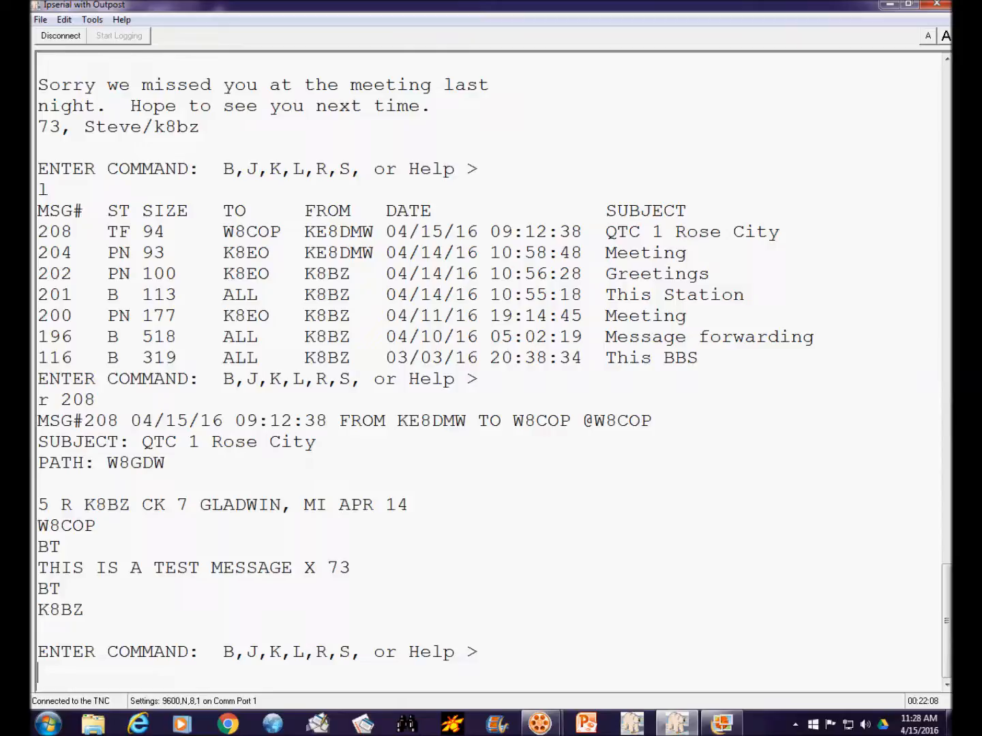
- Remove the F flag from message 208 by editing its status, and list the messages again
drag(107, 232, 130, 232)
click(38, 673)
text(e 208 f)
key(Return)
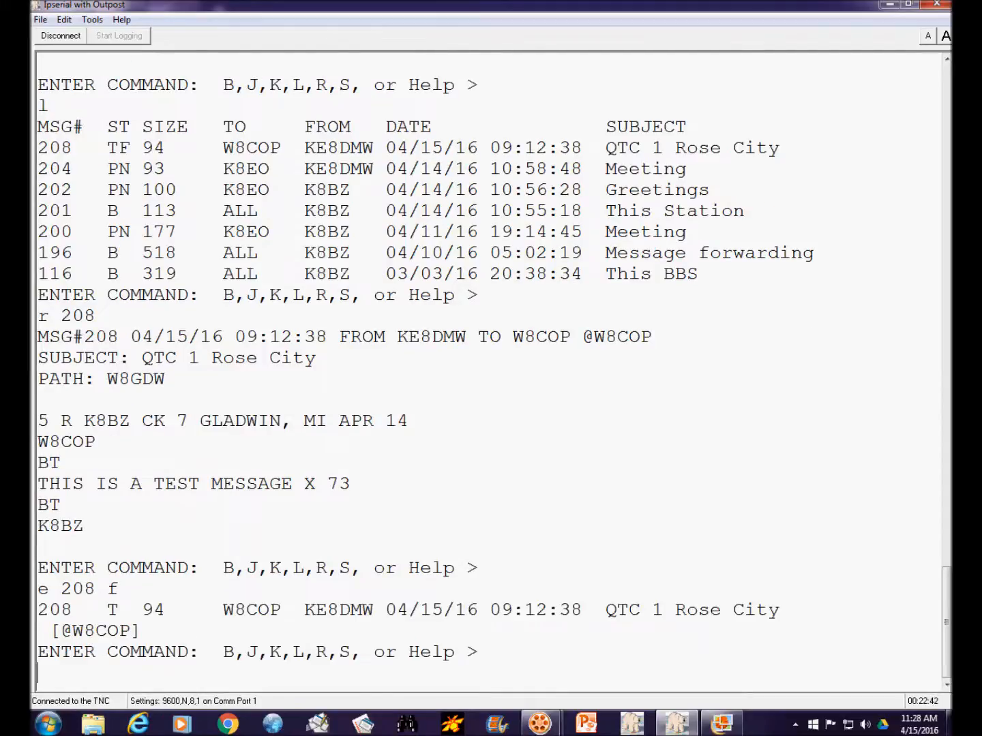
text(l)
key(Return)
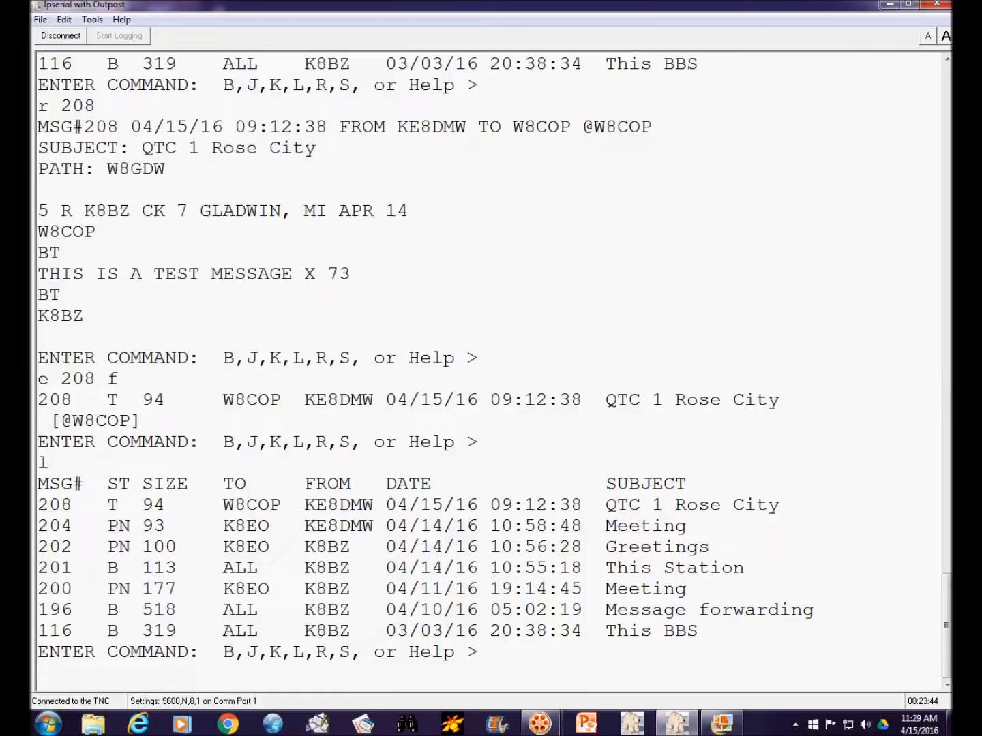
- Read message 208 with its full headers and highlight the routing header line below the subject
text(rh 208)
key(Return)
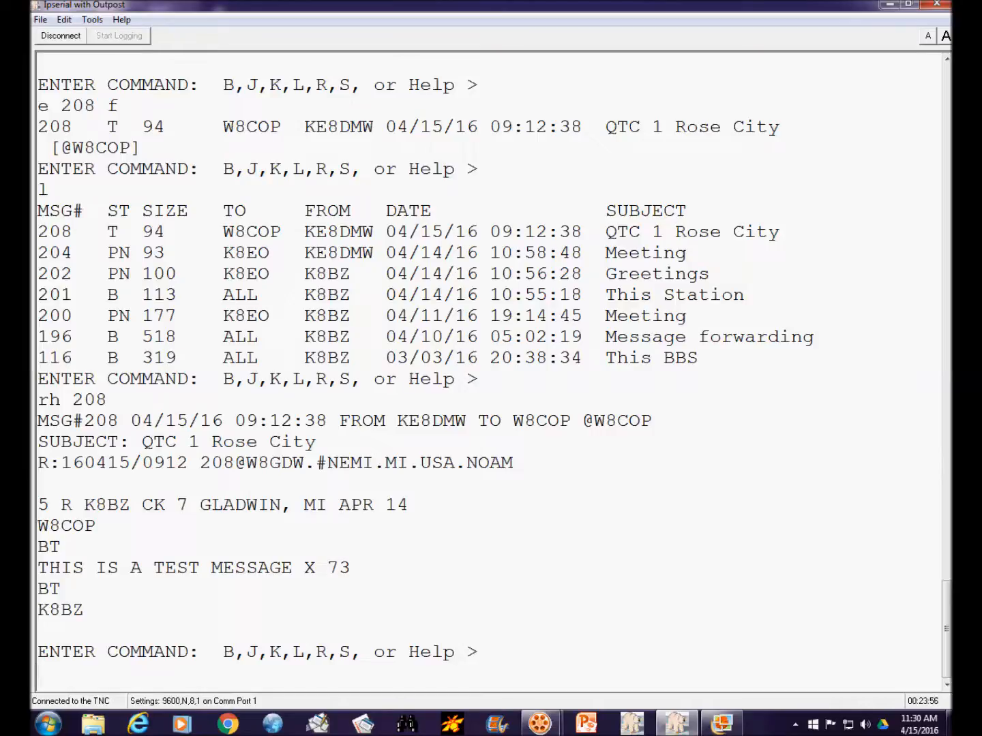
drag(38, 463, 524, 463)
click(38, 463)
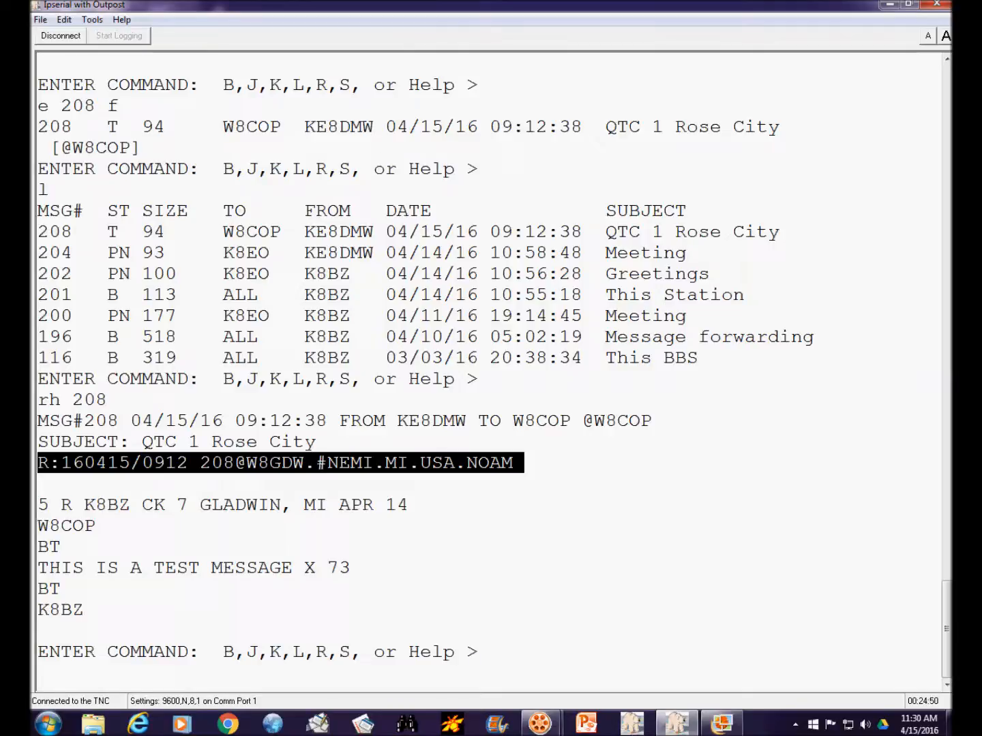
click(96, 526)
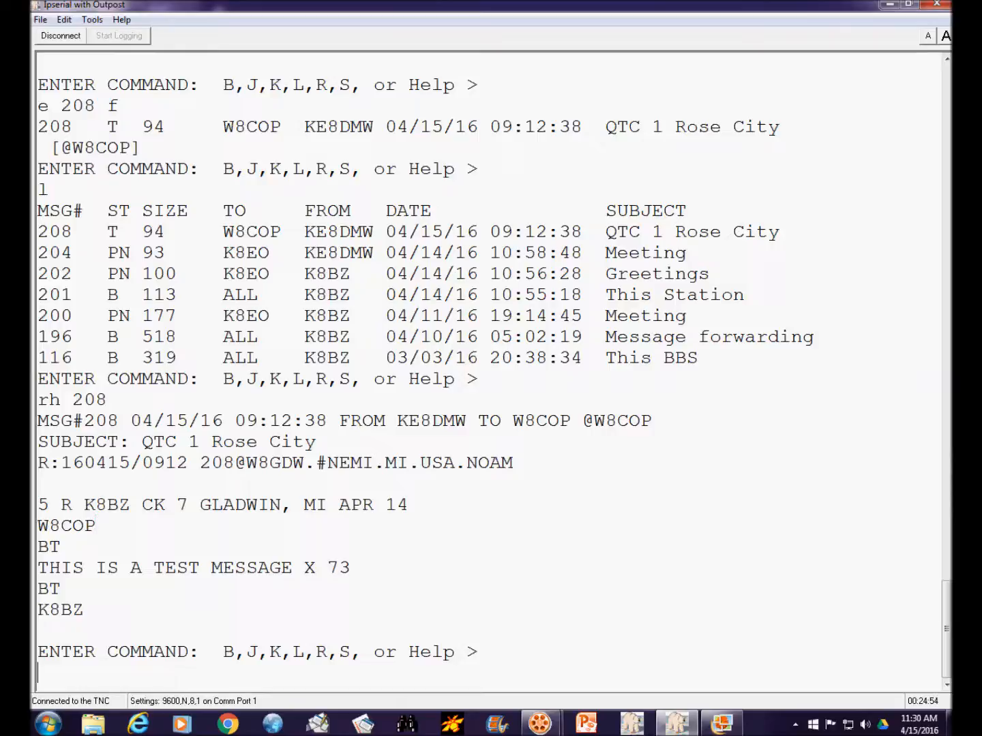
text(e 208 >w8cop@)
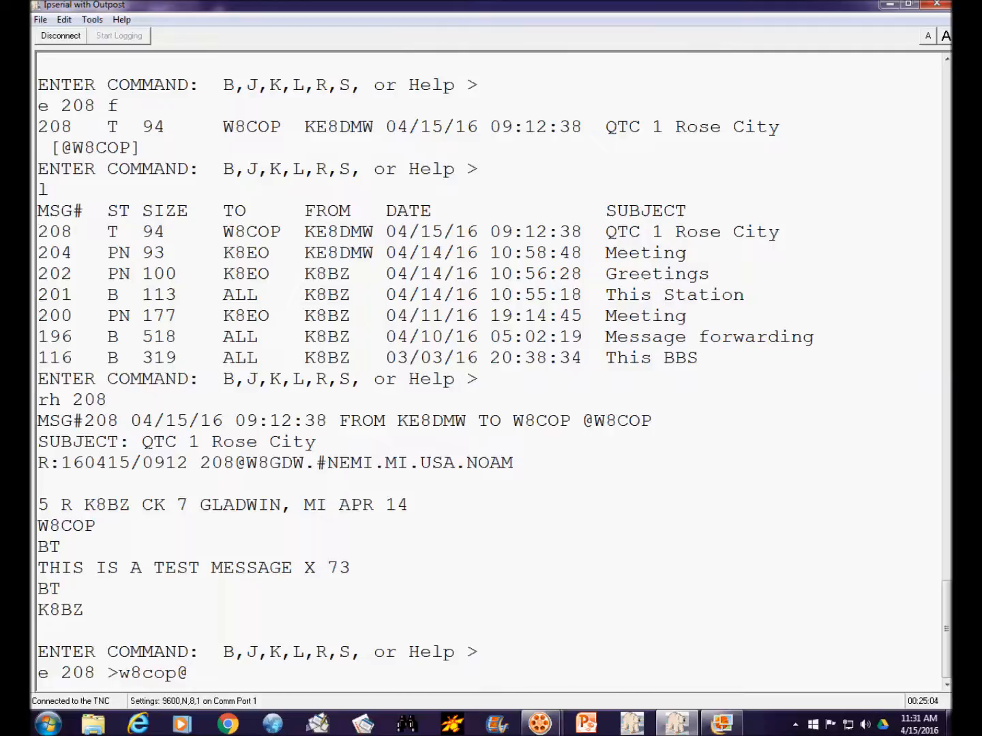
text(k8bz)
key(Return)
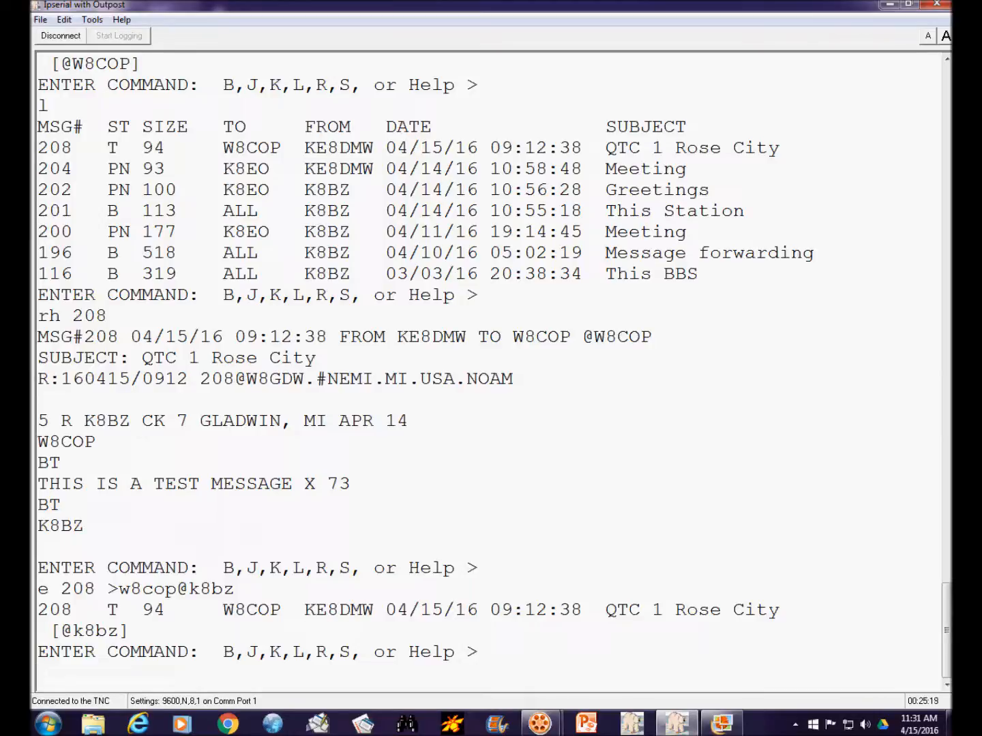
text(e)
key(BackSpace)
text(e w-08)
key(BackSpace)
key(BackSpace)
key(BackSpace)
text(08)
key(BackSpace)
key(BackSpace)
key(BackSpace)
text(208 >w8cop@wic)
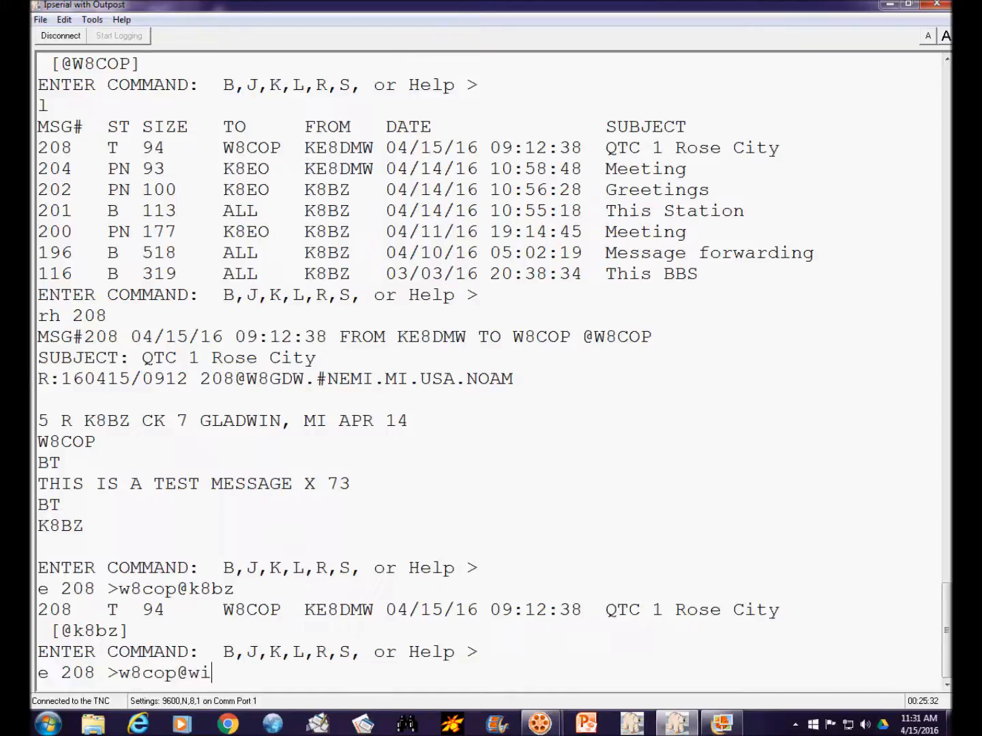
key(BackSpace)
key(BackSpace)
text(8cop)
key(Return)
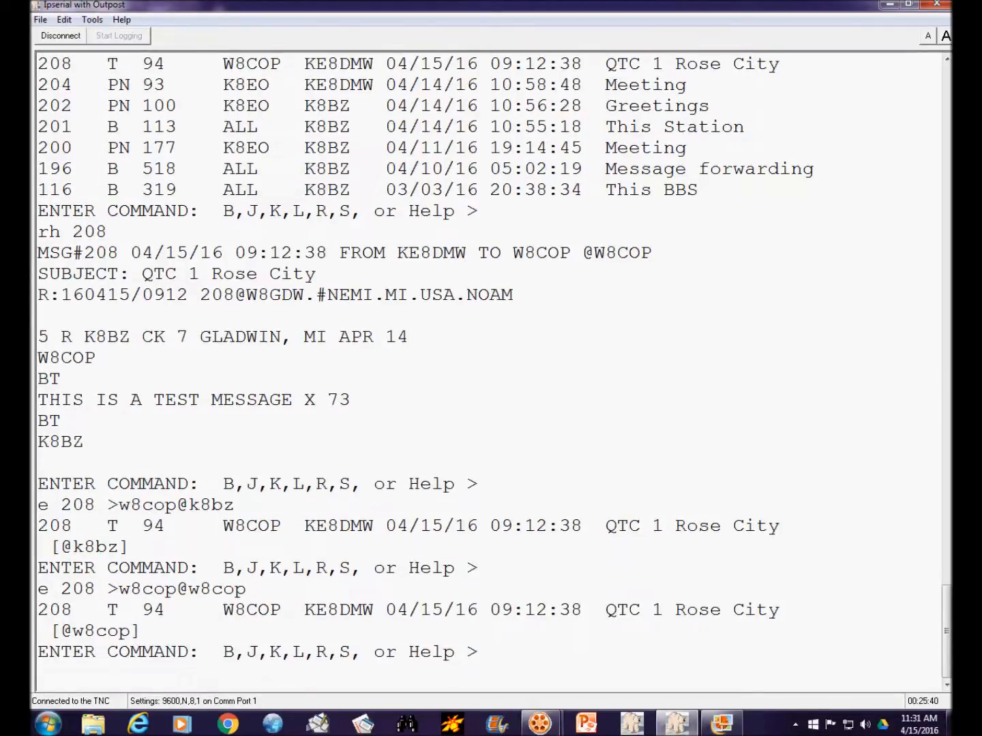
- Highlight the @ address shown for message 208 and list the board's messages
drag(60, 630, 140, 631)
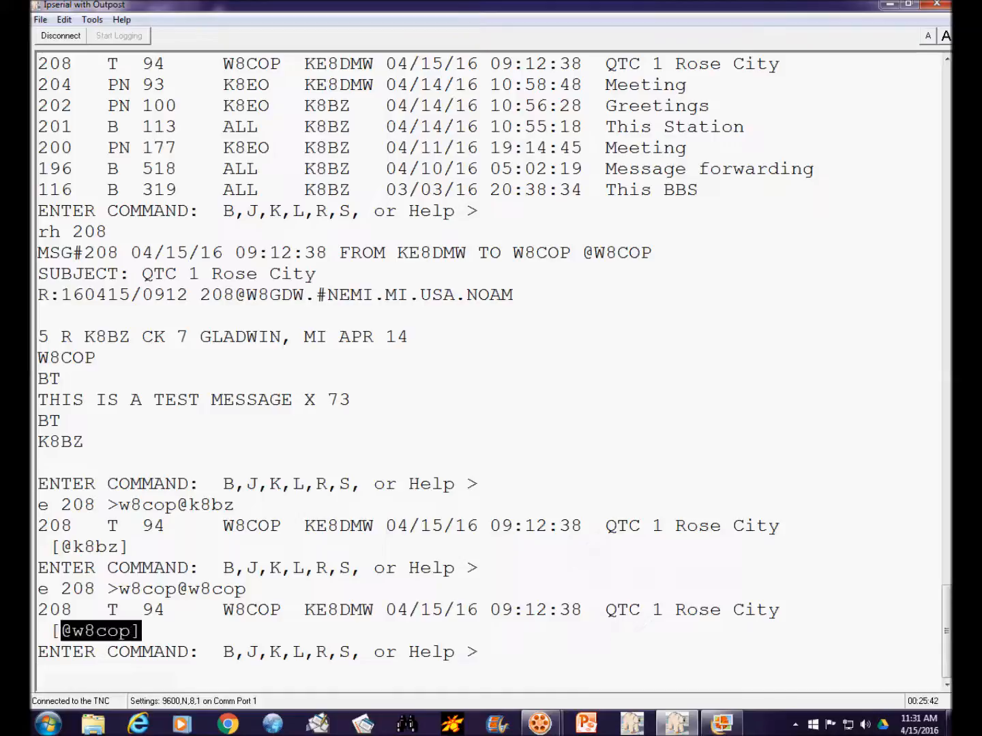
click(40, 673)
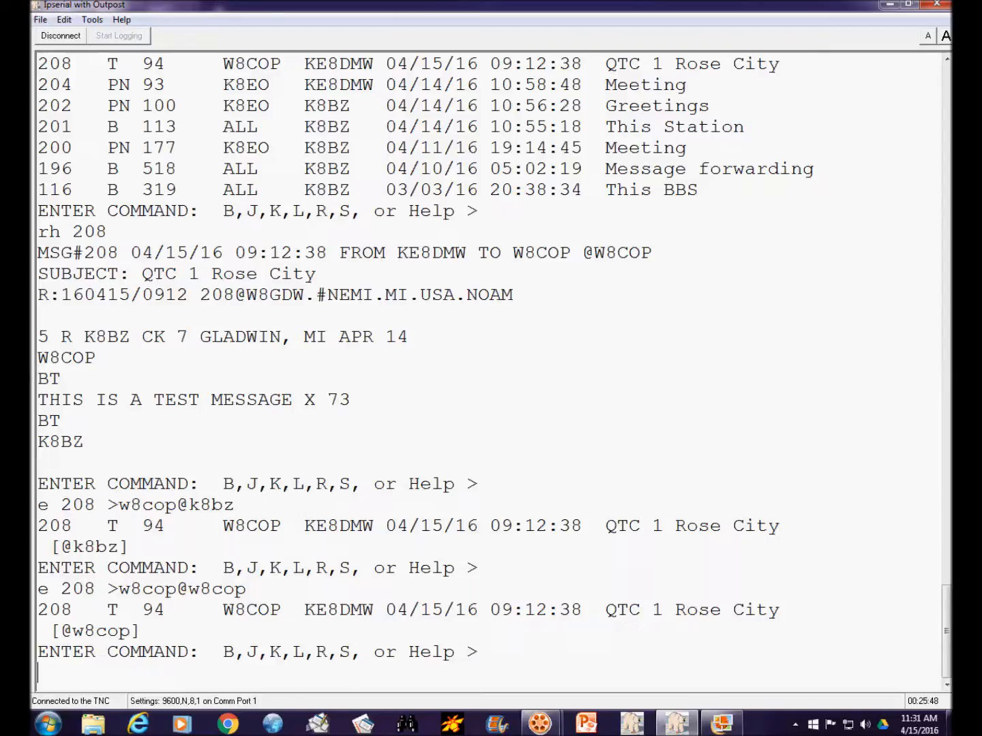
text(l)
key(Return)
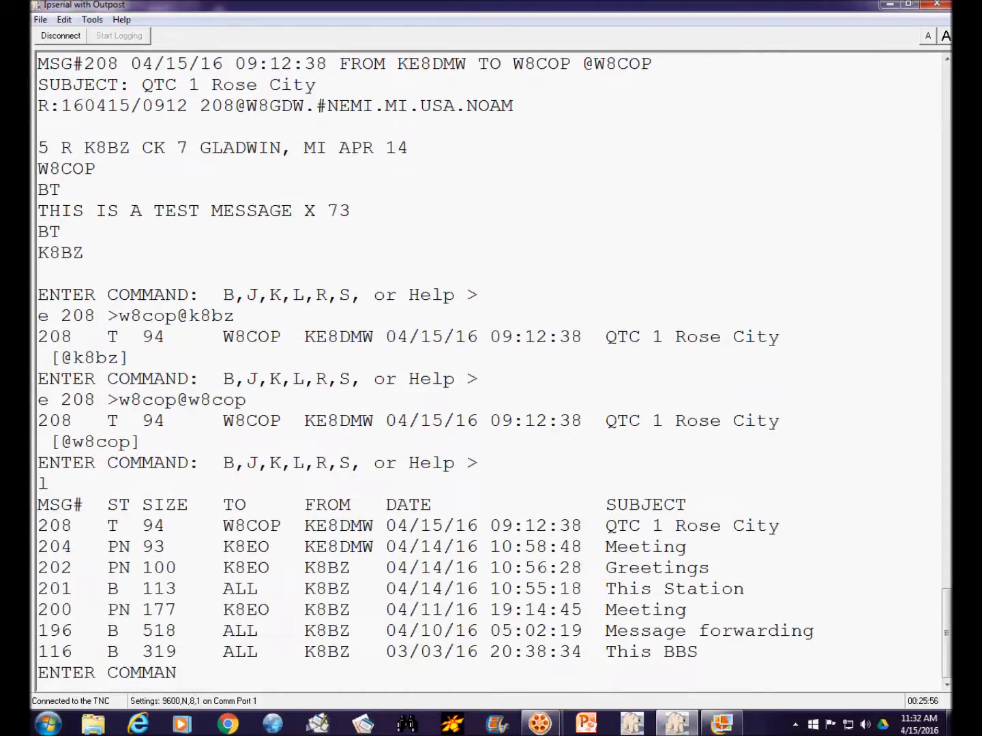
- Change the sender of message 202 to ke8dmw by editing its From field
text(202)
key(BackSpace)
key(BackSpace)
key(BackSpace)
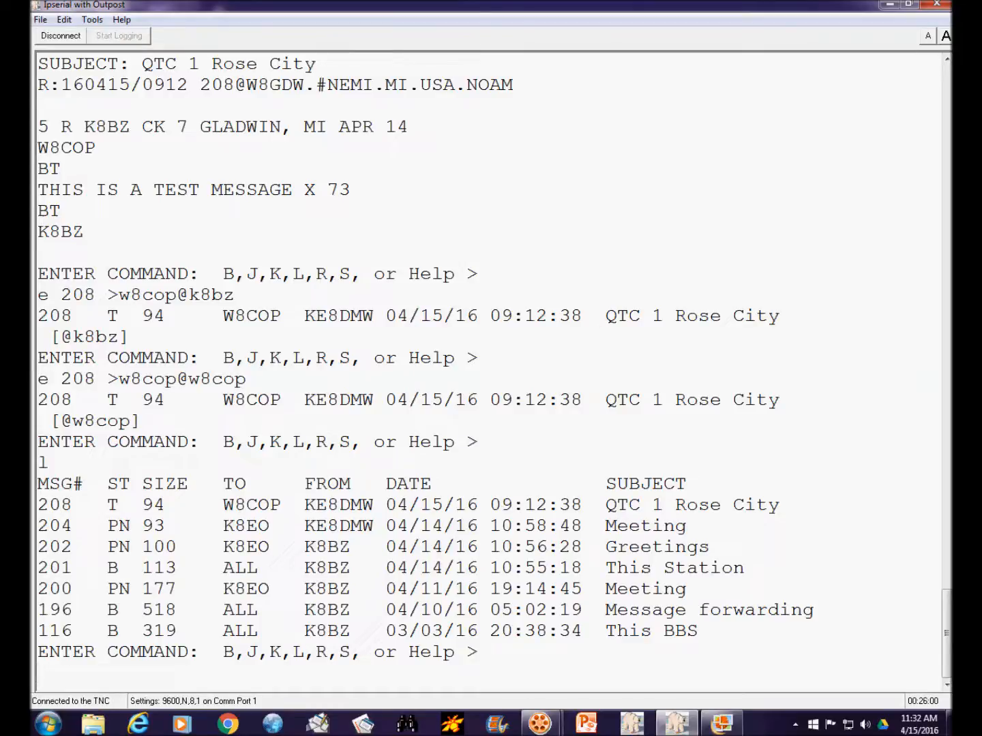
text(de)
key(BackSpace)
key(BackSpace)
key(BackSpace)
text(e 290)
key(BackSpace)
key(BackSpace)
text(02)
text(>)
key(BackSpace)
text(<wd8)
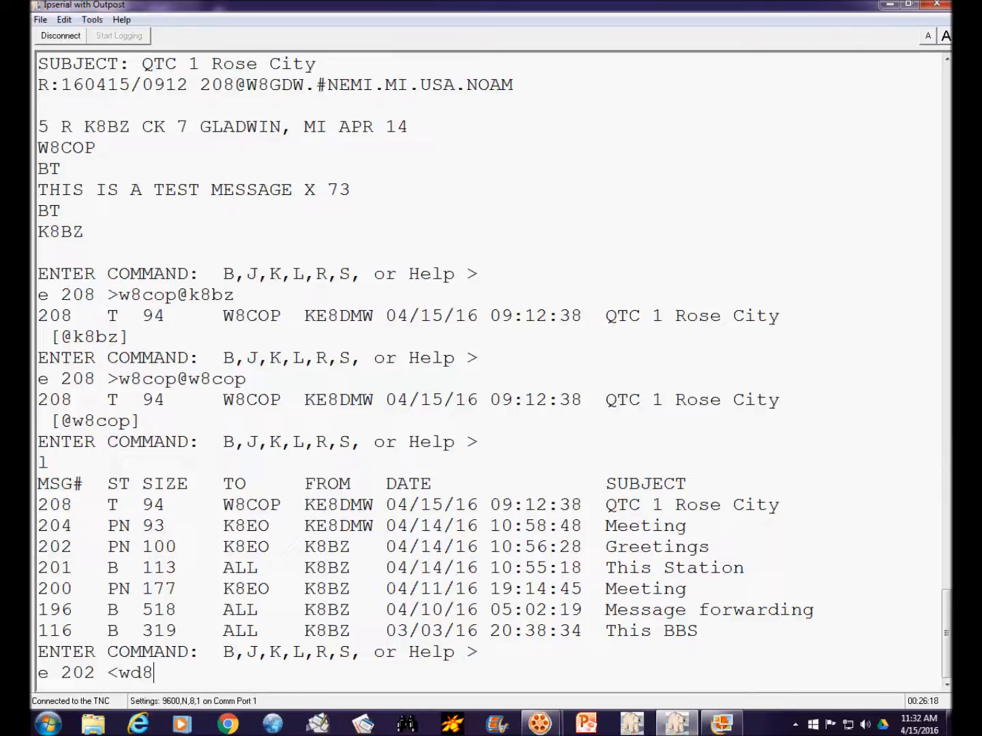
text(dmw)
key(BackSpace)
key(BackSpace)
key(BackSpace)
key(BackSpace)
key(BackSpace)
text(e)
key(BackSpace)
key(BackSpace)
text(ke8dmw)
key(Return)
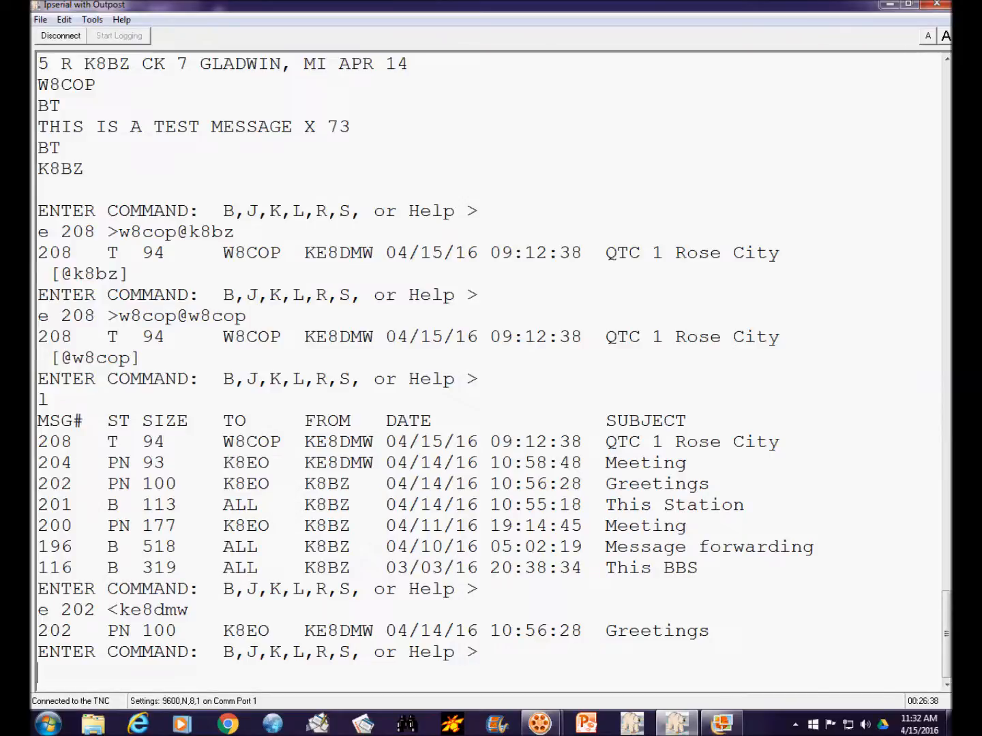
- Change the sender of message 208 to k8bz and list the messages again
text(e 208 <k8bz)
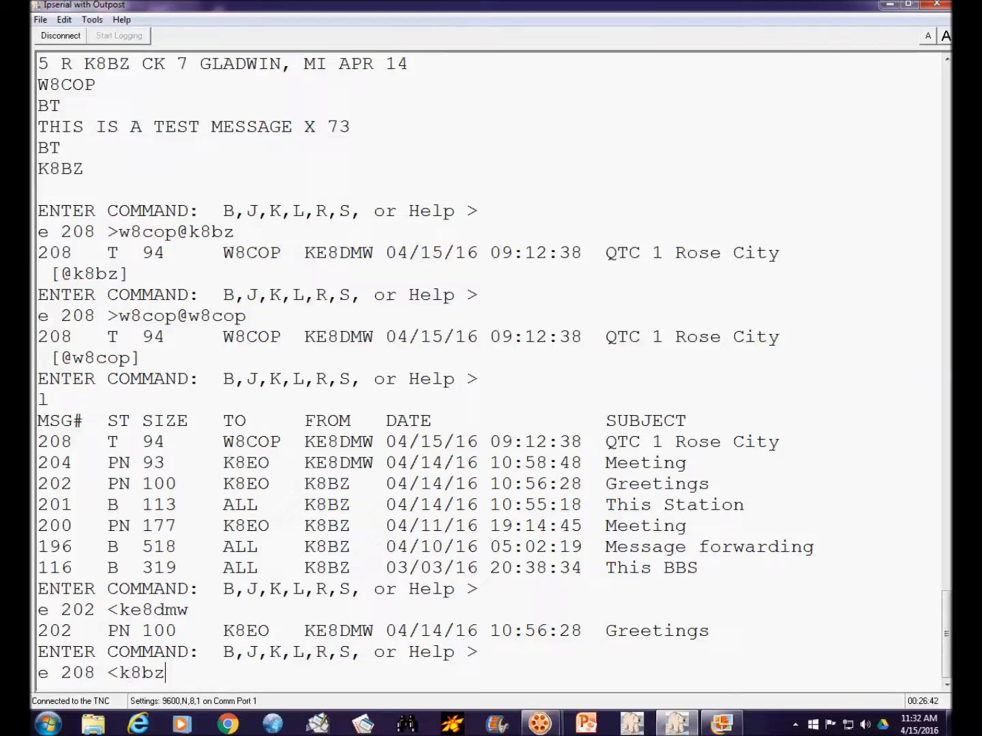
key(Return)
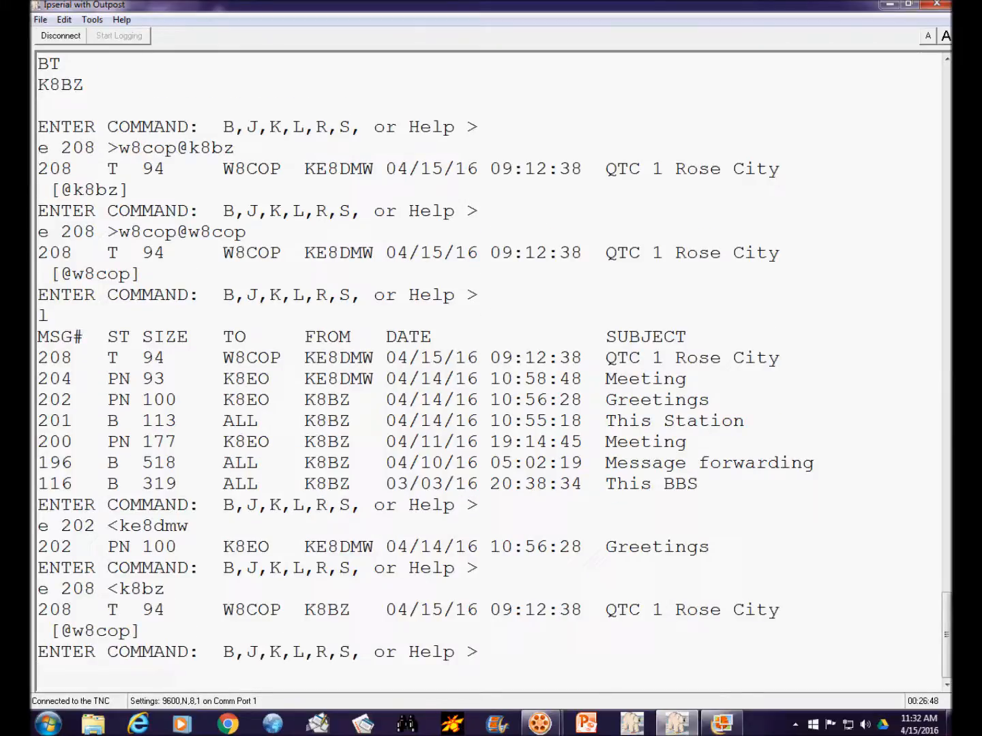
text(l)
key(Return)
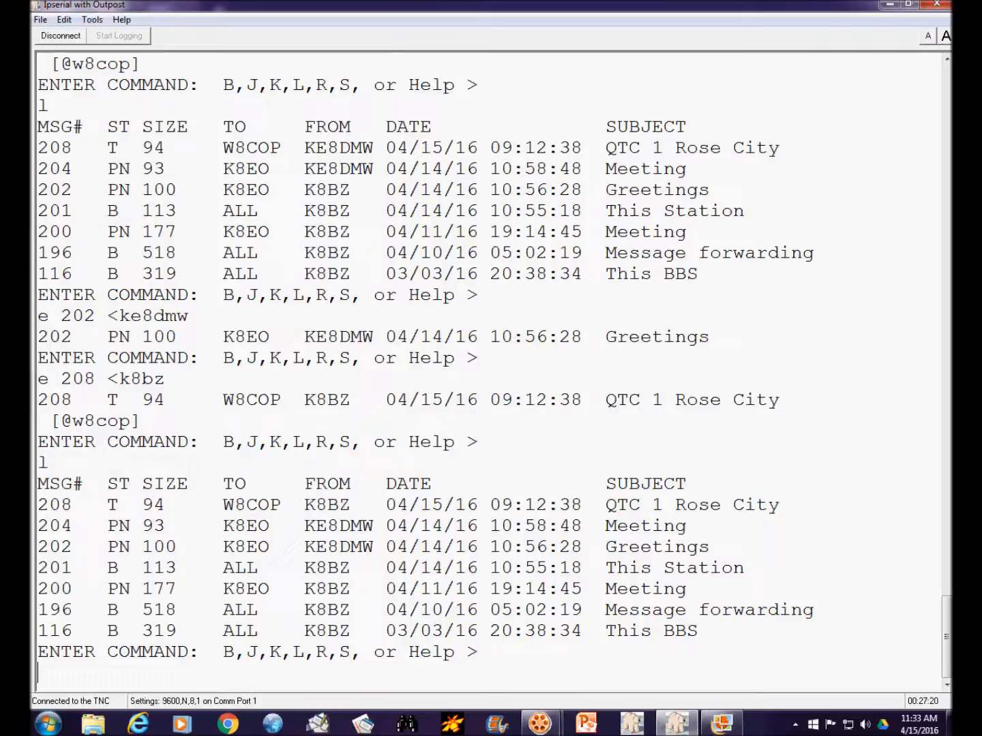
- Switch the TNC to command mode and turn its monitor on
text(b)
key(BackSpace)
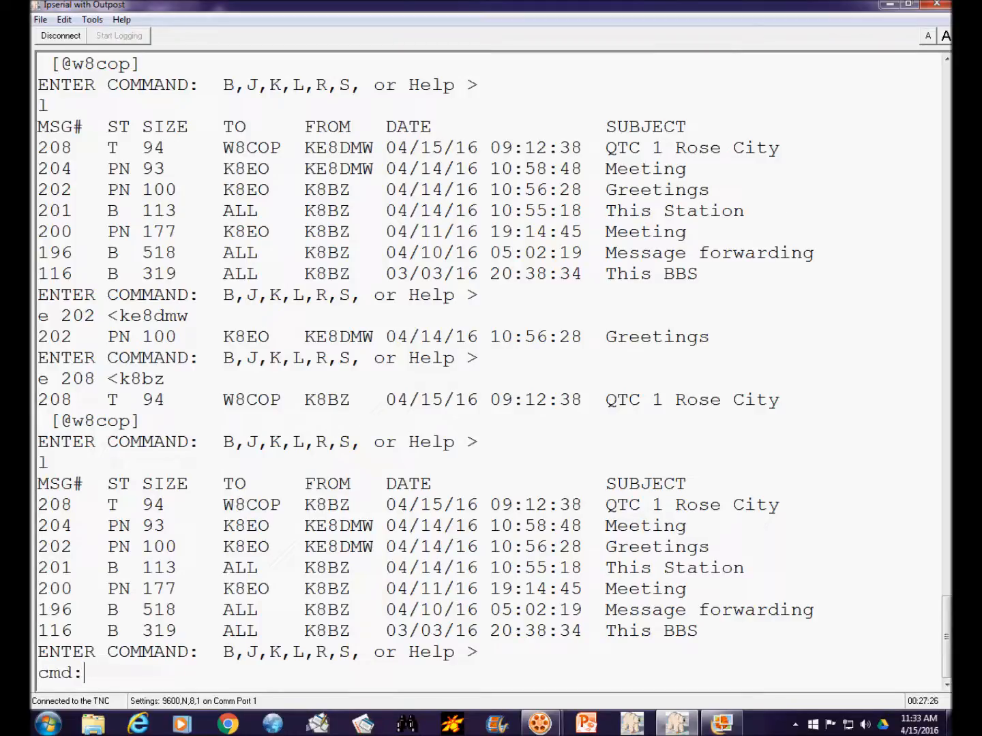
text(m on)
key(Return)
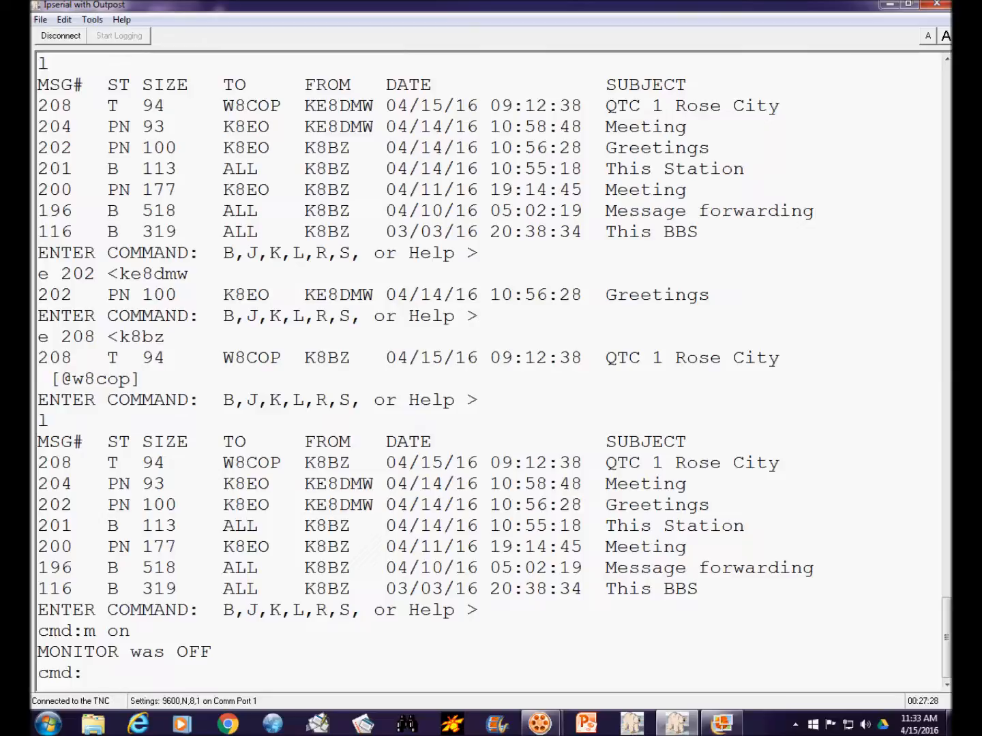
- Return the TNC to converse mode and log off the bulletin board with the B command
text(conv)
key(Return)
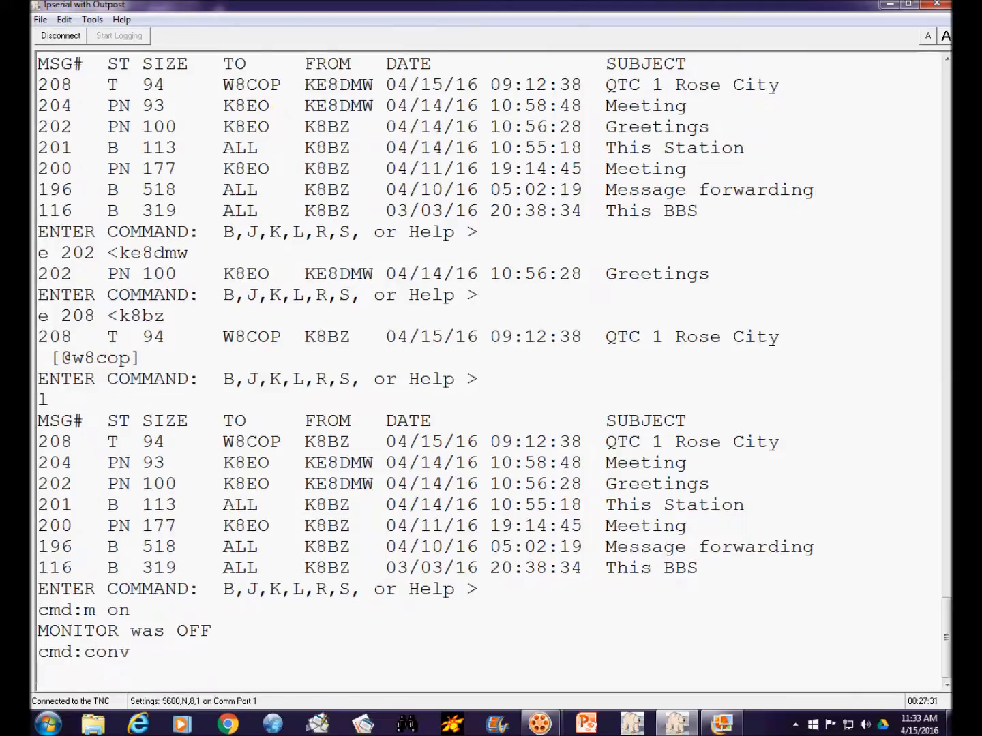
text(b)
key(Return)
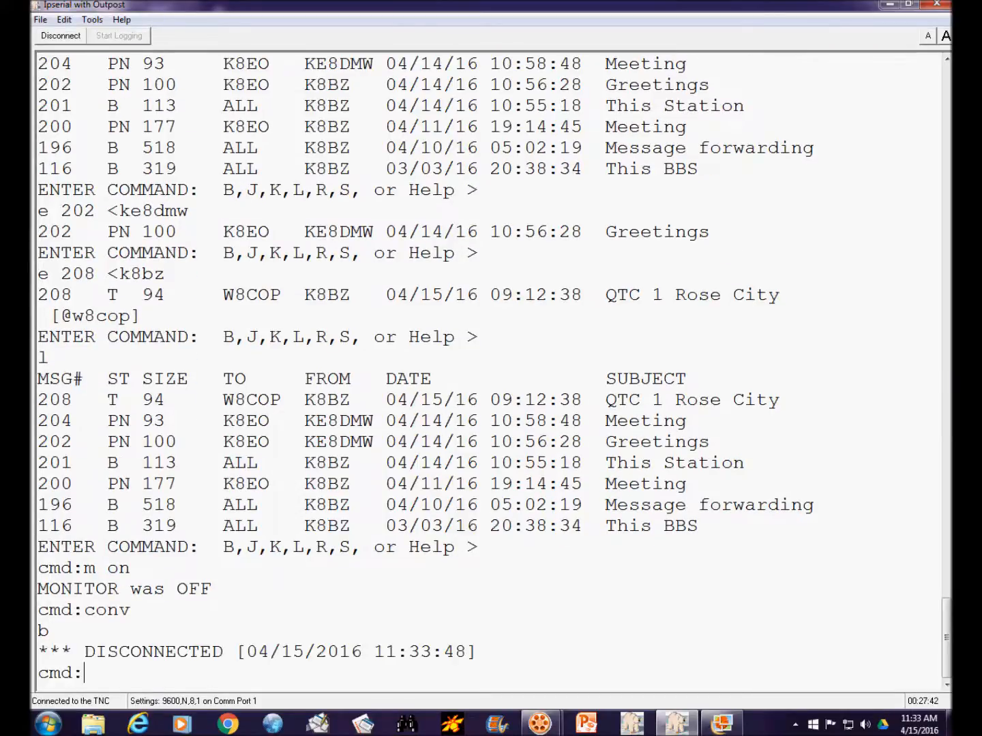